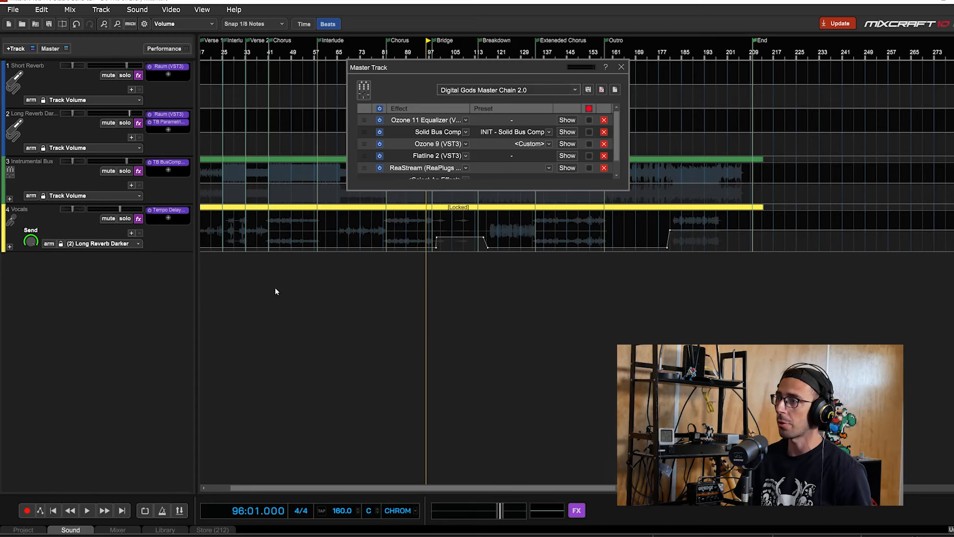
Open the Ozone 9 effect from the Master Track chain and arrange both windows so the timeline ruler stays accessible
{"action": "left_click_drag", "start_coordinate": [476, 70], "coordinate": [513, 68]}
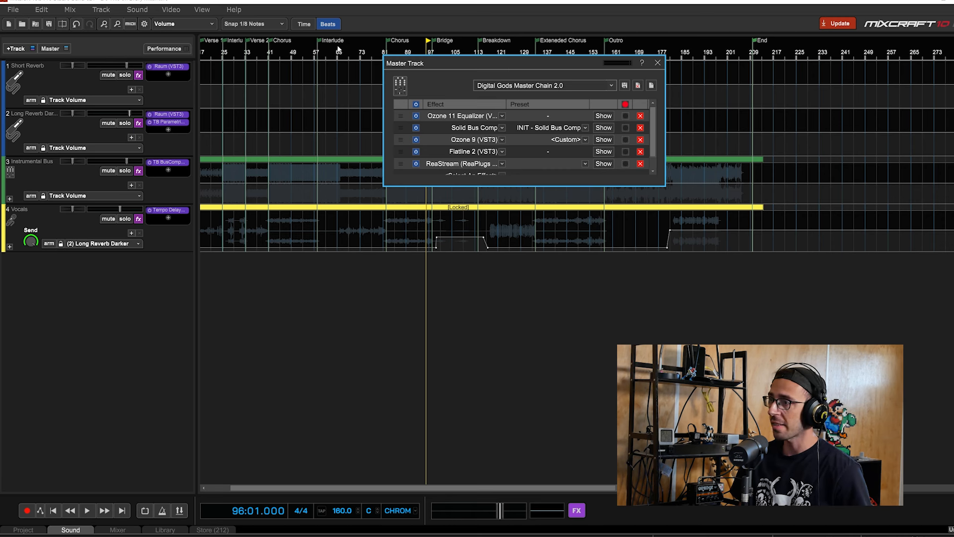
{"action": "left_click", "coordinate": [316, 52]}
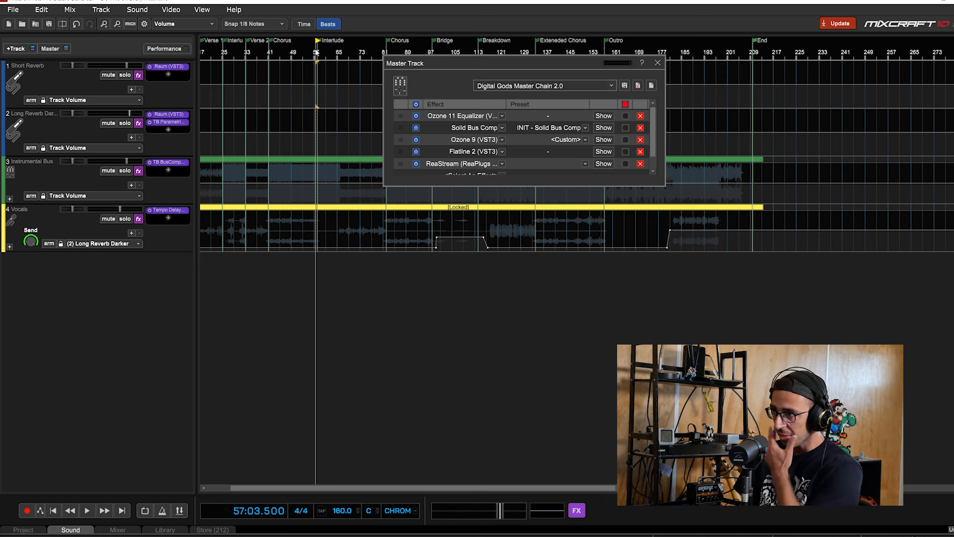
{"action": "left_click", "coordinate": [609, 142]}
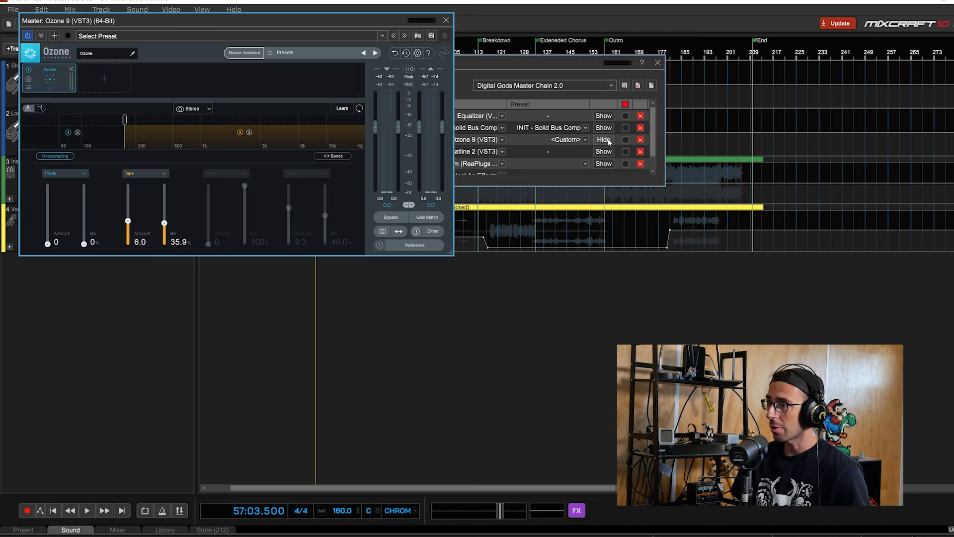
{"action": "left_click_drag", "start_coordinate": [254, 26], "coordinate": [312, 165]}
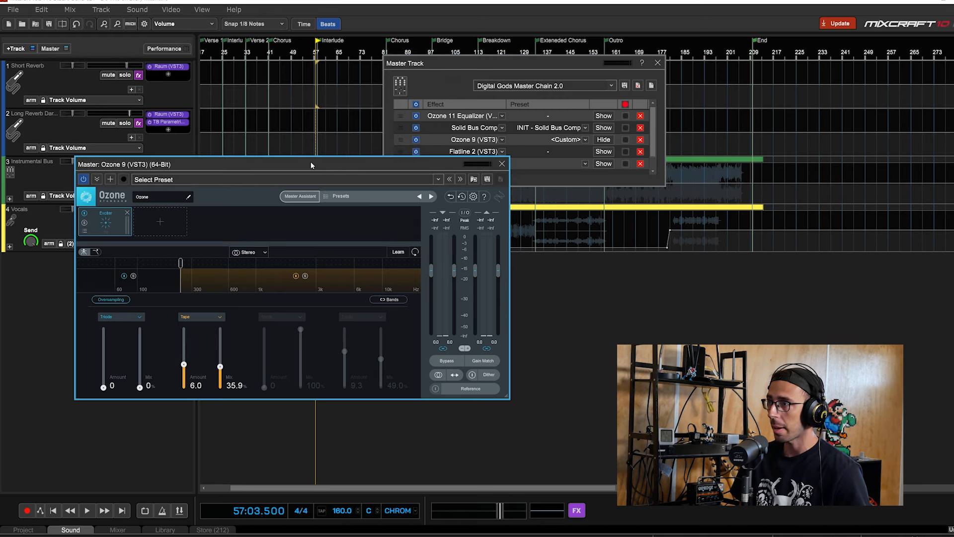
Play the song from the Bridge and compare the mix with the Ozone Exciter module bypassed and enabled
{"action": "left_click", "coordinate": [431, 53]}
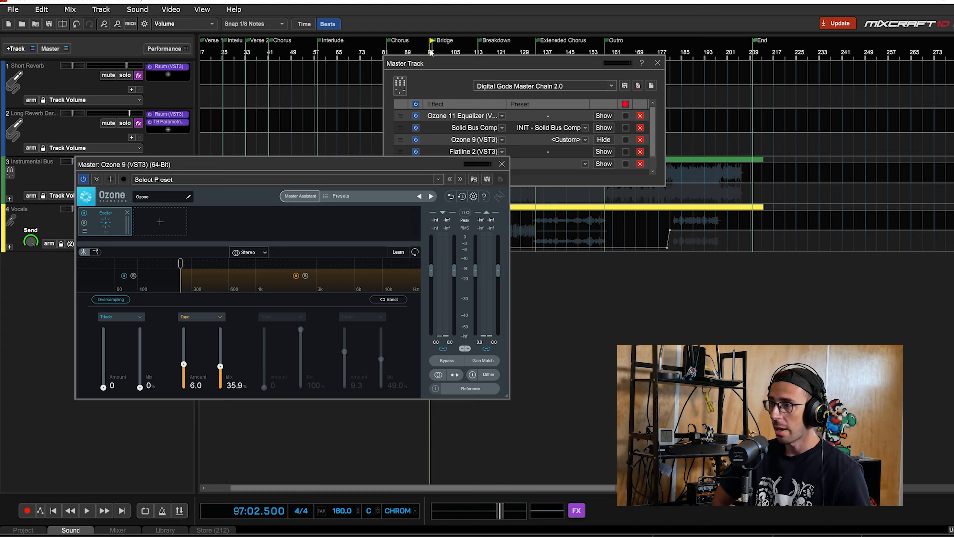
{"action": "key", "text": "space"}
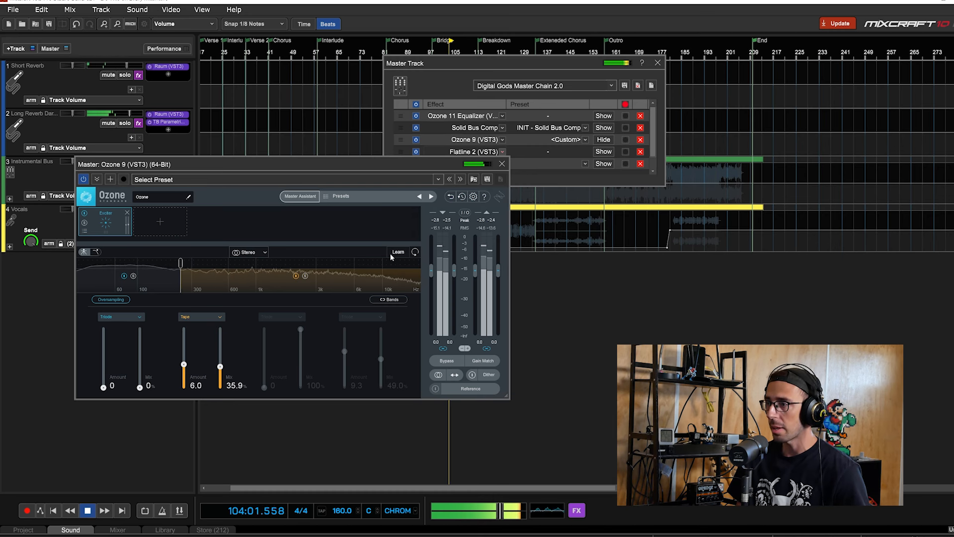
{"action": "left_click", "coordinate": [85, 214]}
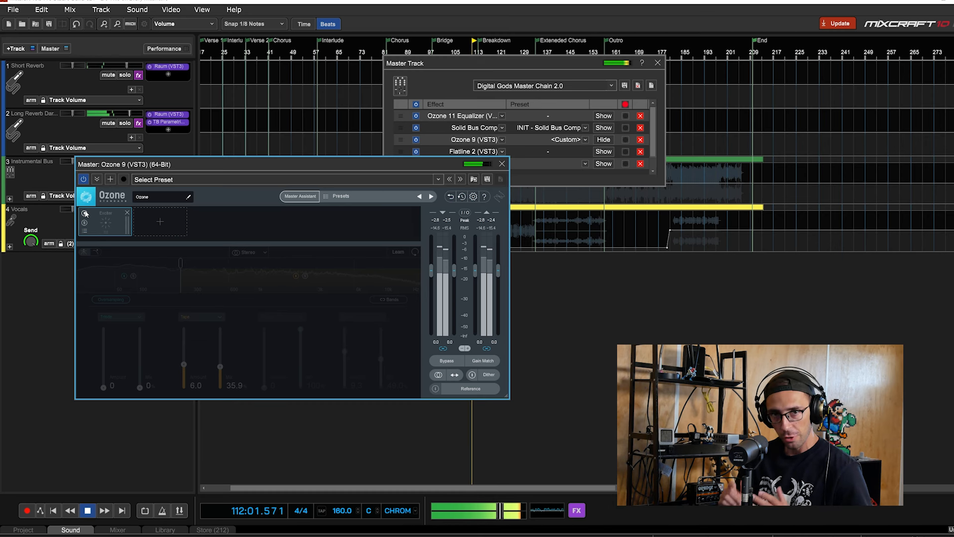
{"action": "left_click", "coordinate": [85, 214]}
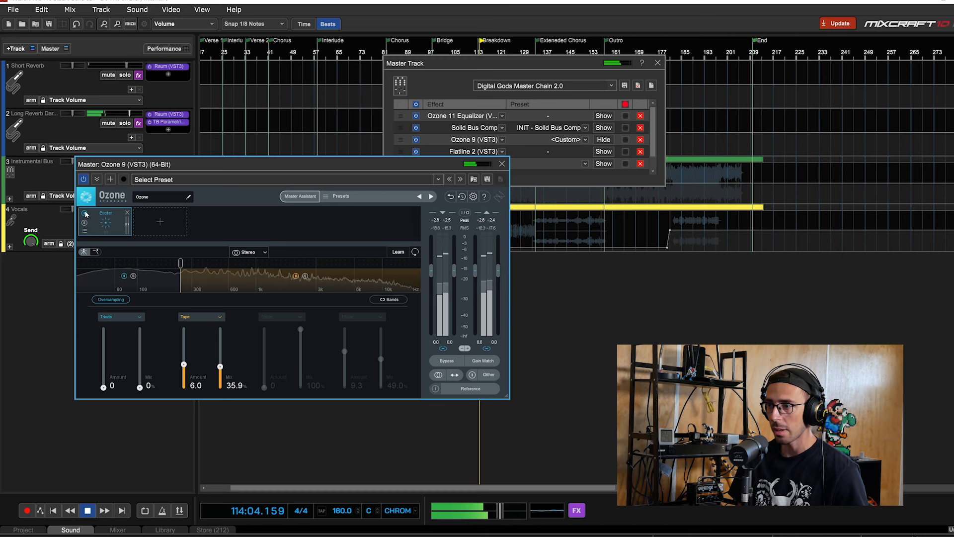
Zero the Exciter's Tape band, raise its mix to 100%, and bring its amount up to about 5.5 during playback
{"action": "left_click_drag", "start_coordinate": [184, 366], "coordinate": [219, 387]}
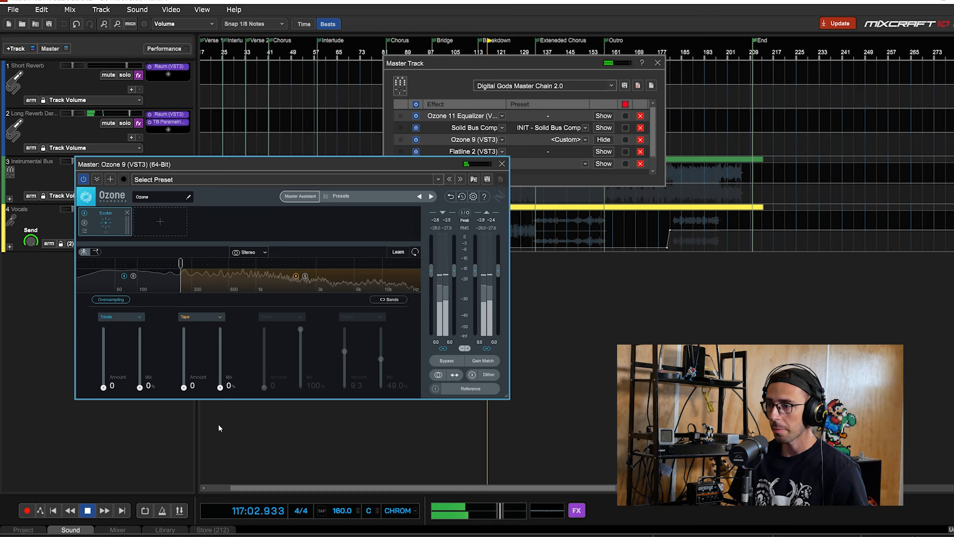
{"action": "left_click_drag", "start_coordinate": [219, 381], "coordinate": [223, 308]}
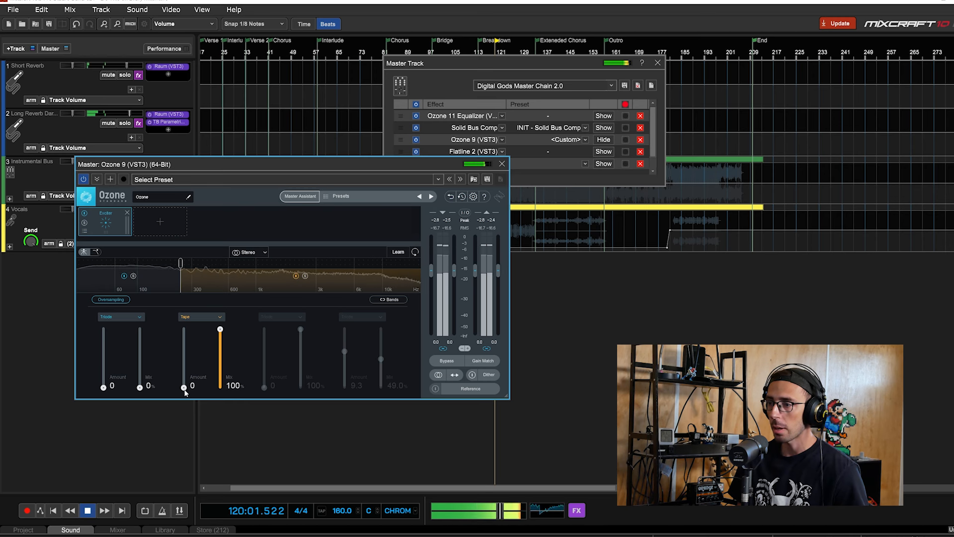
{"action": "left_click_drag", "start_coordinate": [184, 391], "coordinate": [184, 362]}
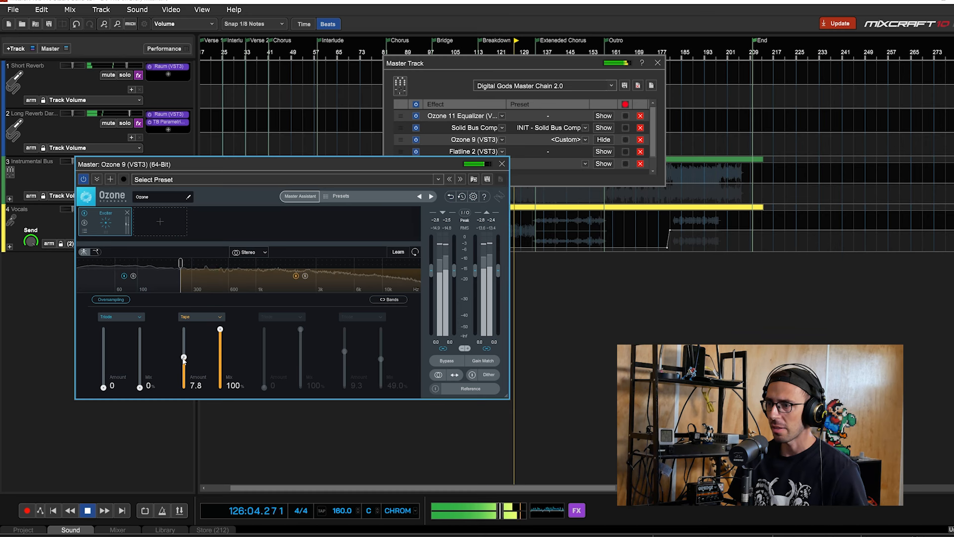
{"action": "left_click_drag", "start_coordinate": [184, 357], "coordinate": [188, 370]}
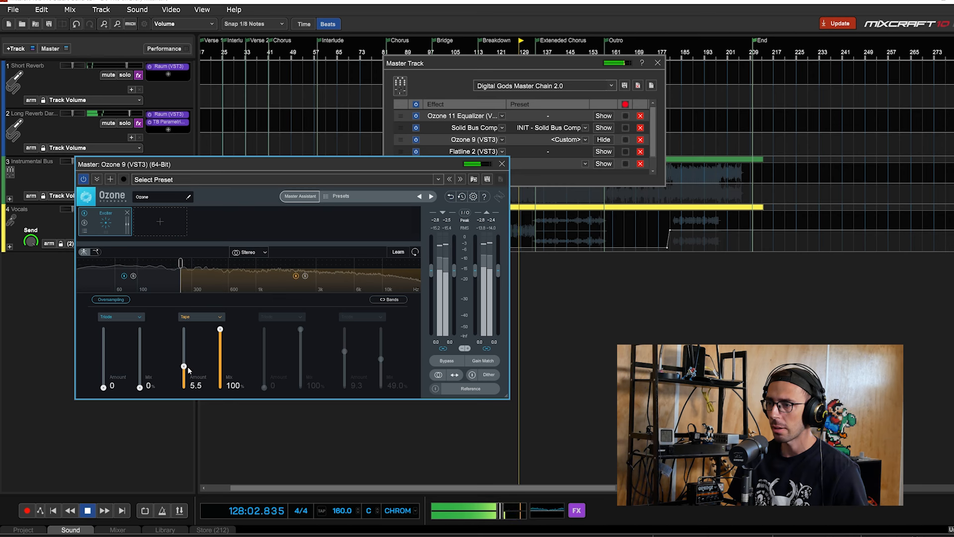
Replay from the second Chorus, fine-tune the Tape amount to 5.5, and lower its mix to 44.4%
{"action": "left_click", "coordinate": [385, 49]}
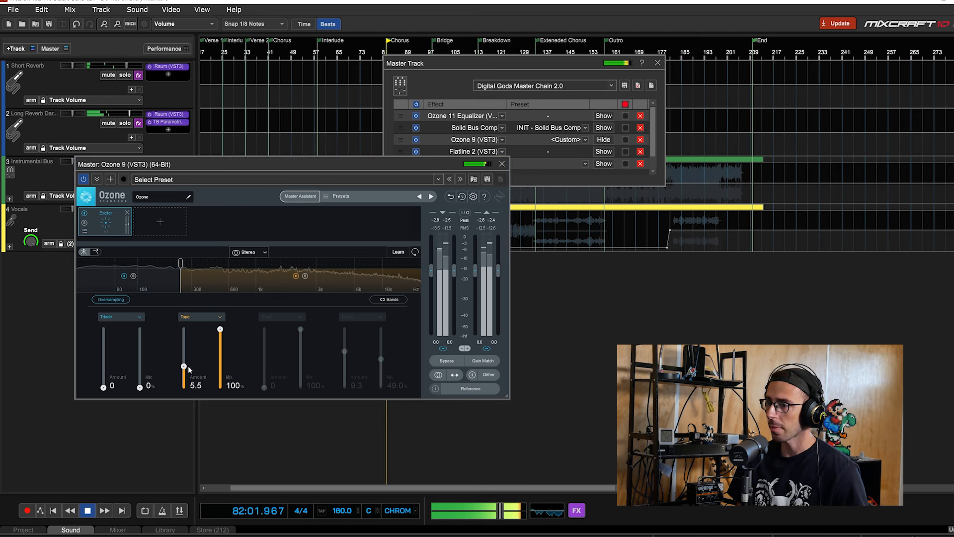
{"action": "left_click_drag", "start_coordinate": [184, 367], "coordinate": [184, 364]}
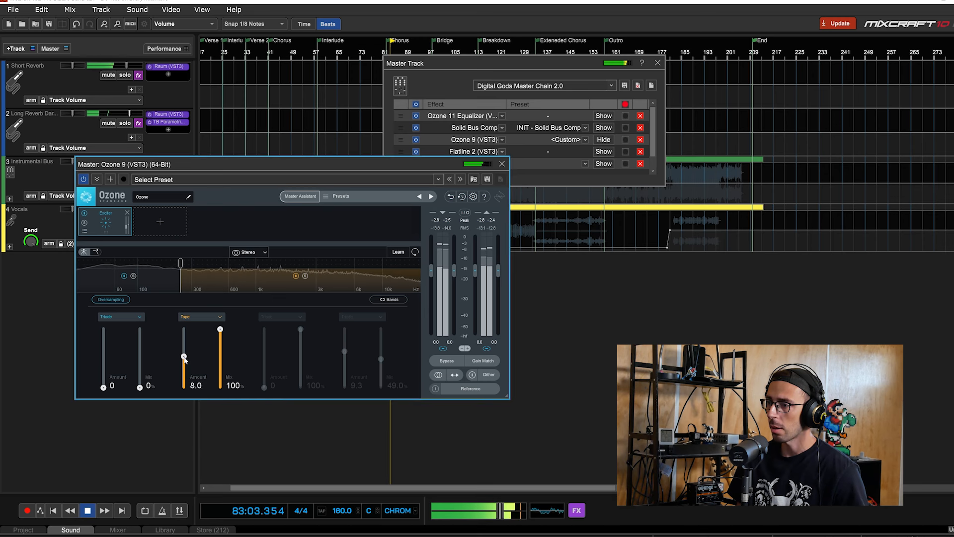
{"action": "left_click_drag", "start_coordinate": [184, 366], "coordinate": [184, 367]}
{"action": "left_click_drag", "start_coordinate": [219, 332], "coordinate": [225, 392]}
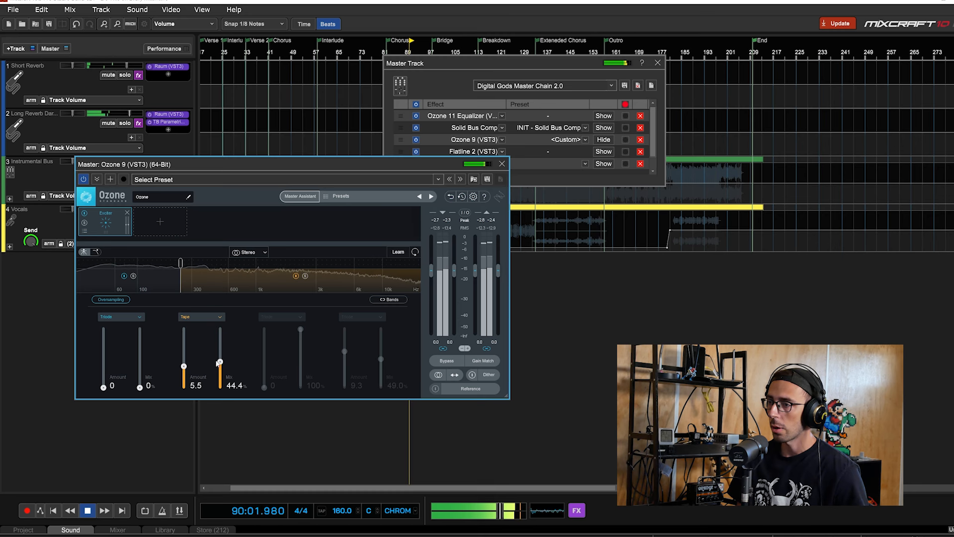
Compare the mix with the Exciter bypassed and enabled, and close the Ozone 9 and Master Track windows
{"action": "left_click", "coordinate": [85, 214]}
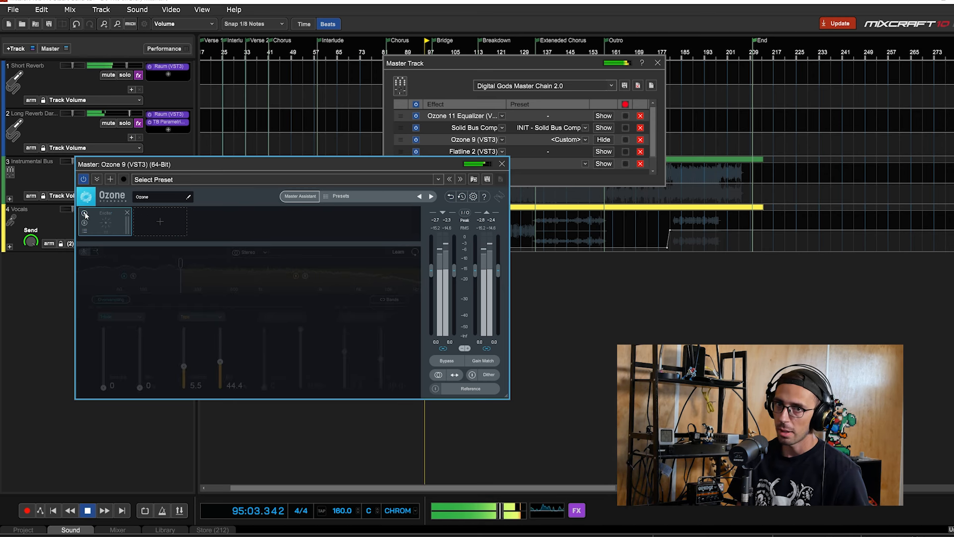
{"action": "left_click", "coordinate": [85, 213]}
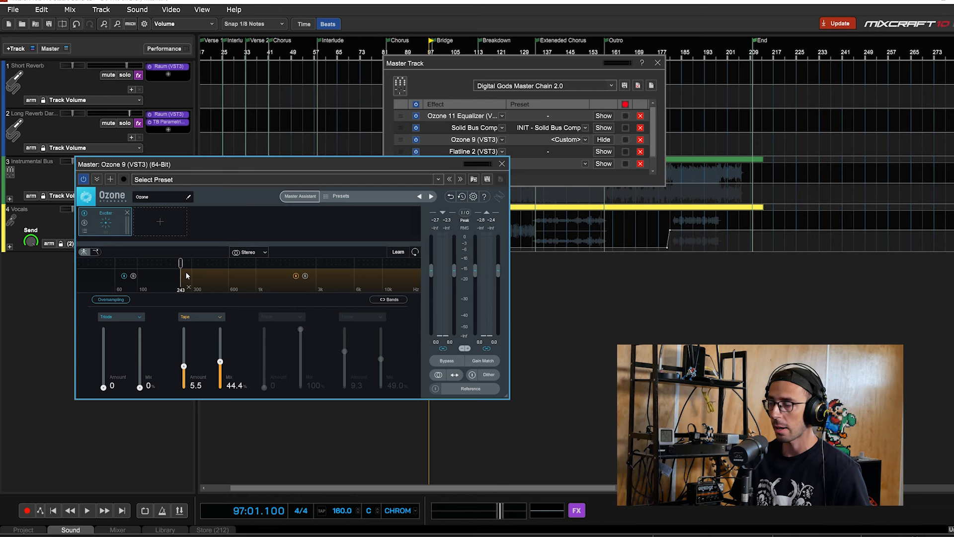
{"action": "left_click", "coordinate": [504, 165]}
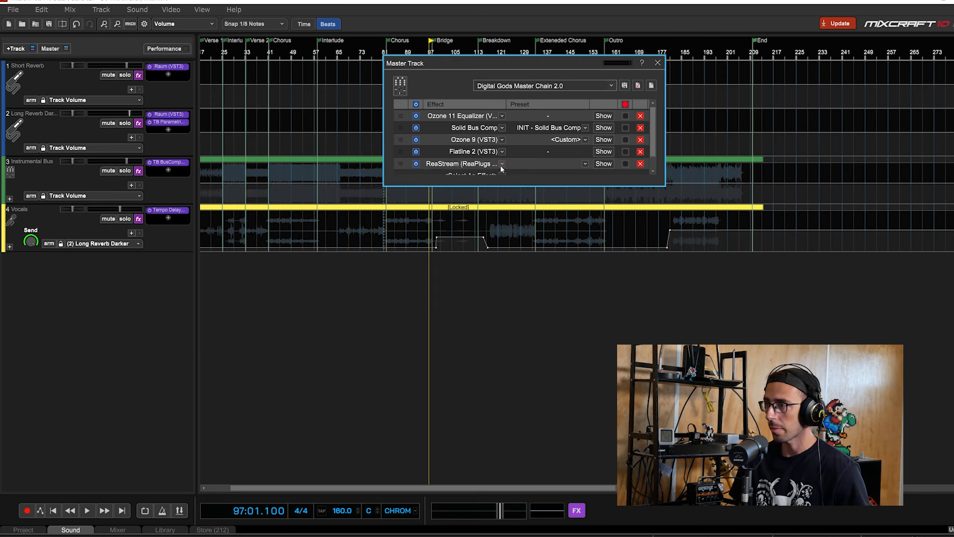
{"action": "left_click", "coordinate": [657, 64]}
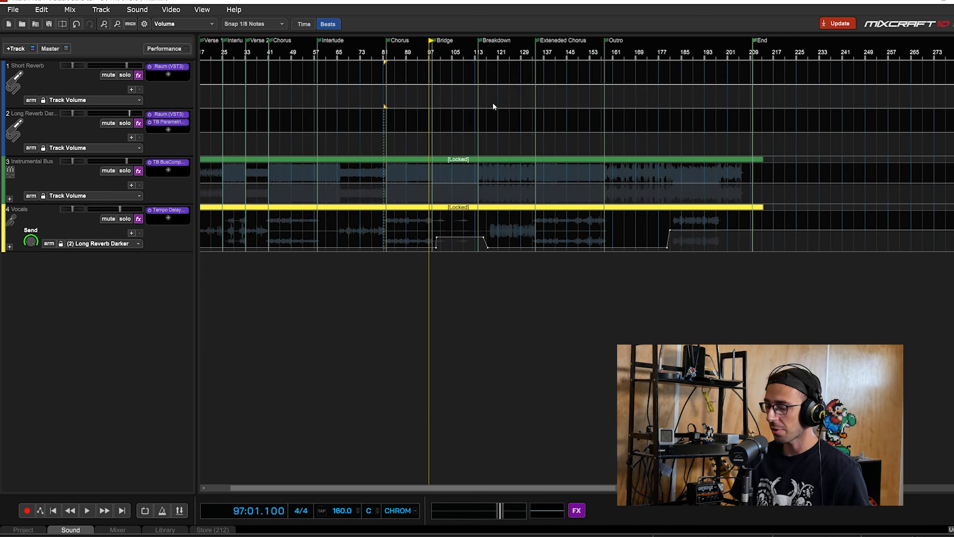
Expand the Instrumental Bus and Guitars submixes and solo the Final Guitars track while playing from the second Chorus
{"action": "left_click", "coordinate": [9, 199]}
{"action": "scroll", "coordinate": [49, 388], "scroll_direction": "down", "scroll_amount": 3}
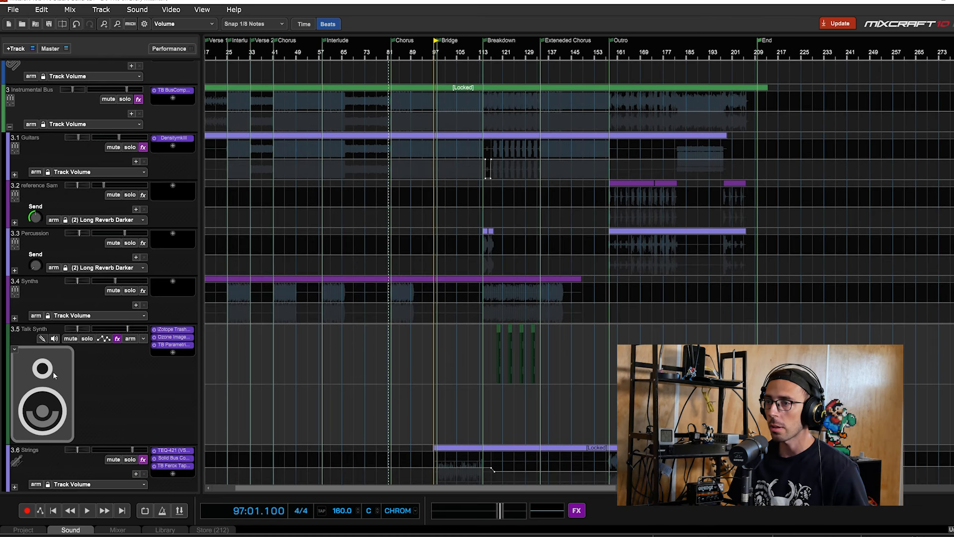
{"action": "left_click", "coordinate": [131, 148]}
{"action": "left_click", "coordinate": [397, 60]}
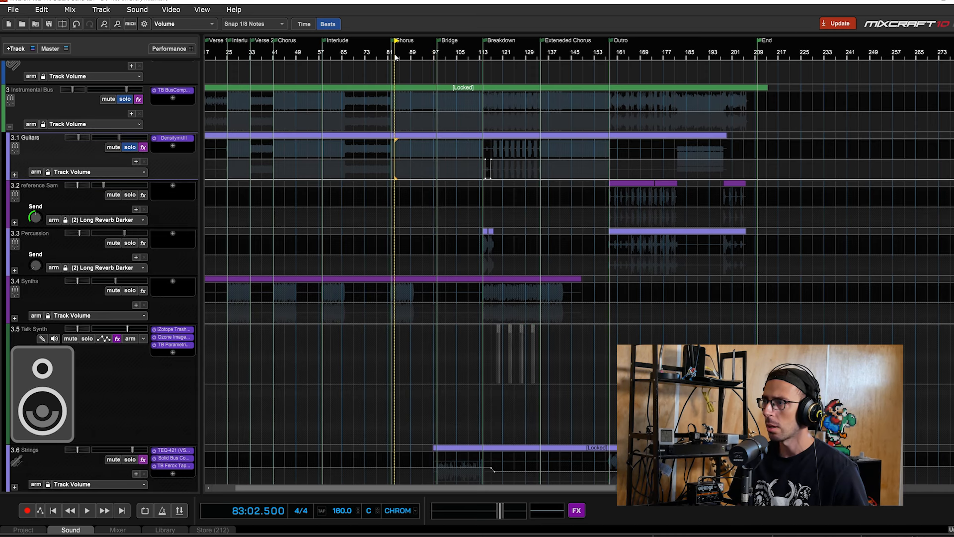
{"action": "key", "text": "space"}
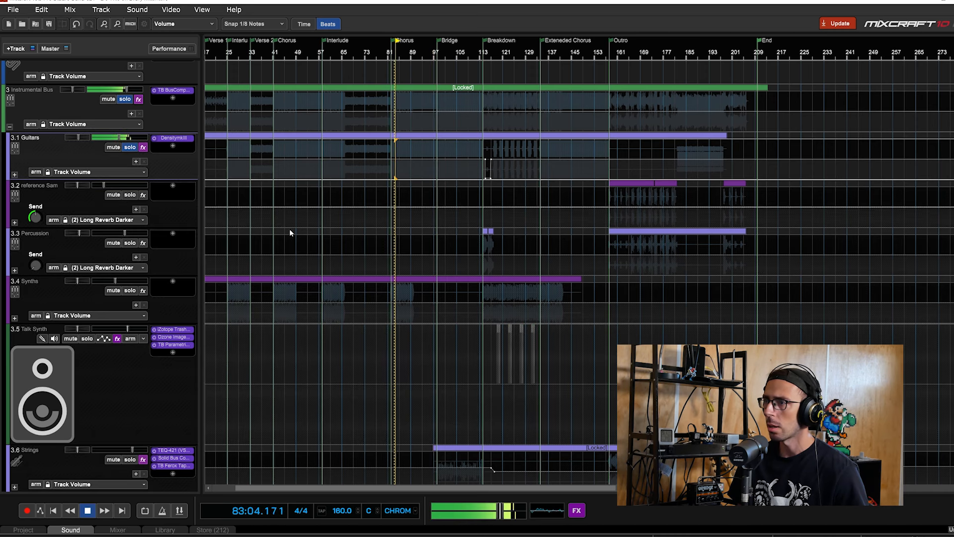
{"action": "left_click", "coordinate": [15, 174]}
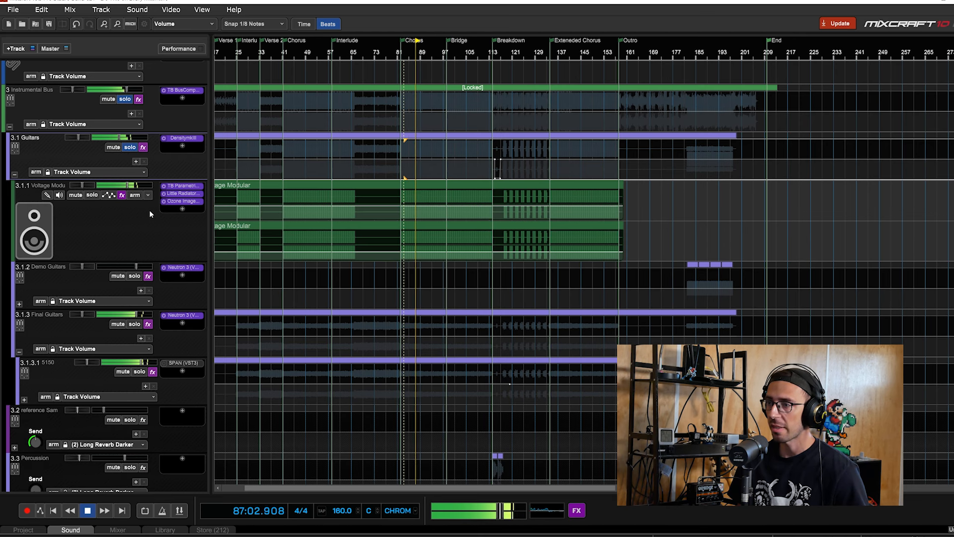
{"action": "left_click", "coordinate": [134, 324]}
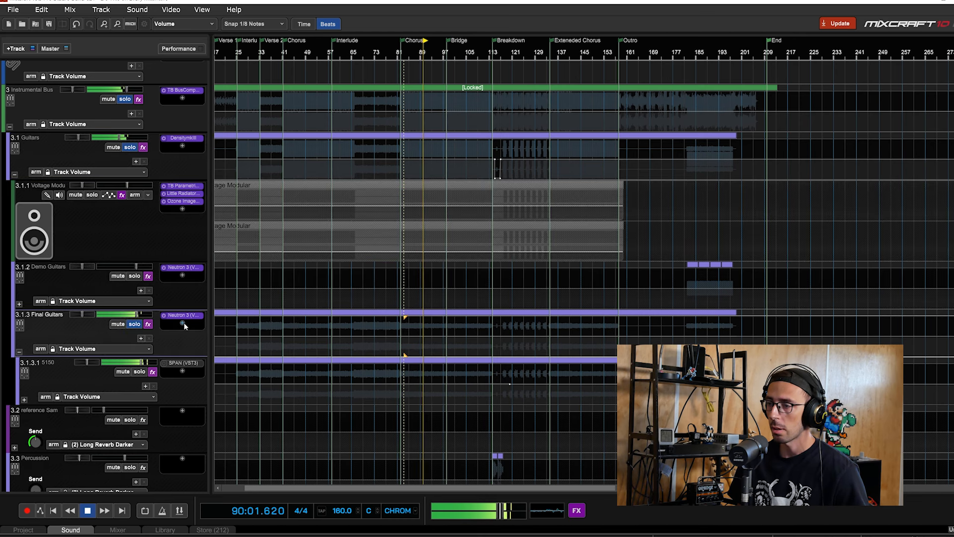
Search the effects for "tape" and add TB Ferox Tape Emulator to the Final Guitars track
{"action": "left_click", "coordinate": [183, 324]}
{"action": "type", "text": "ta"}
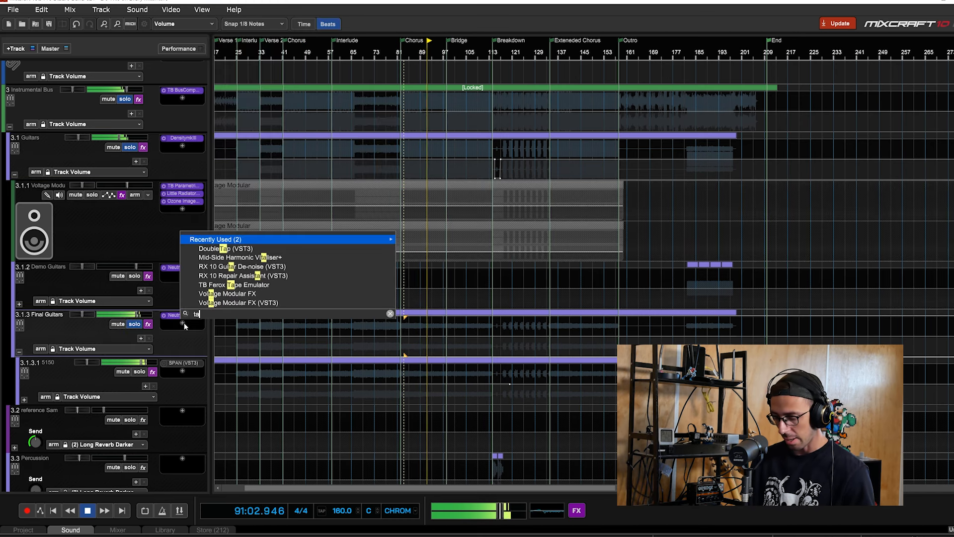
{"action": "type", "text": "pe"}
{"action": "left_click", "coordinate": [255, 259]}
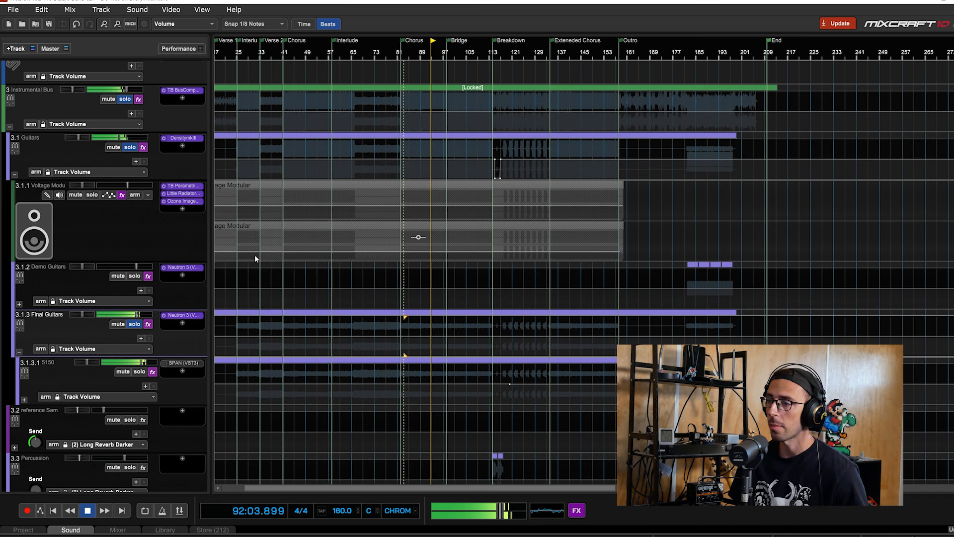
Set the tape emulator's drive to 2.7 dB and saturation to 26%, with oversampling switched on
{"action": "left_click_drag", "start_coordinate": [483, 264], "coordinate": [481, 257]}
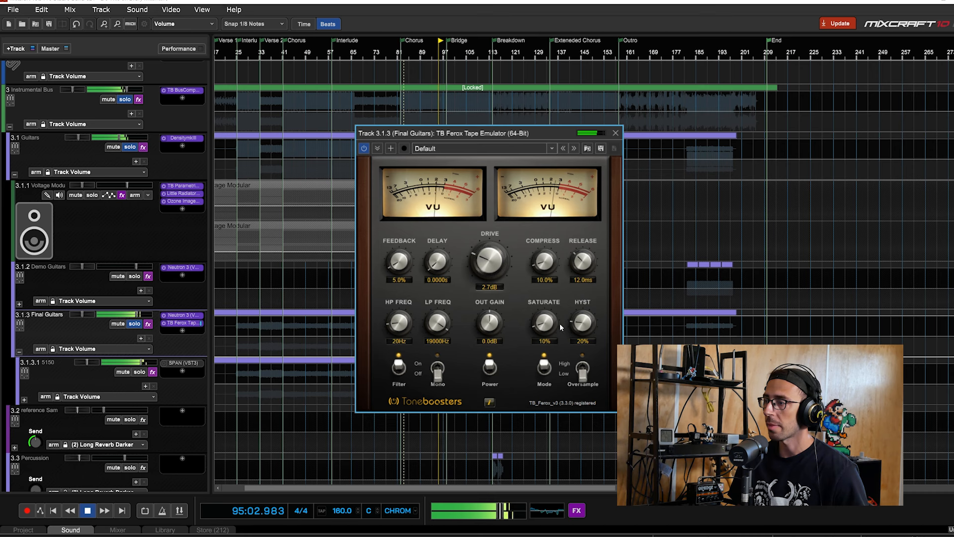
{"action": "left_click", "coordinate": [582, 368]}
{"action": "left_click_drag", "start_coordinate": [543, 323], "coordinate": [546, 302]}
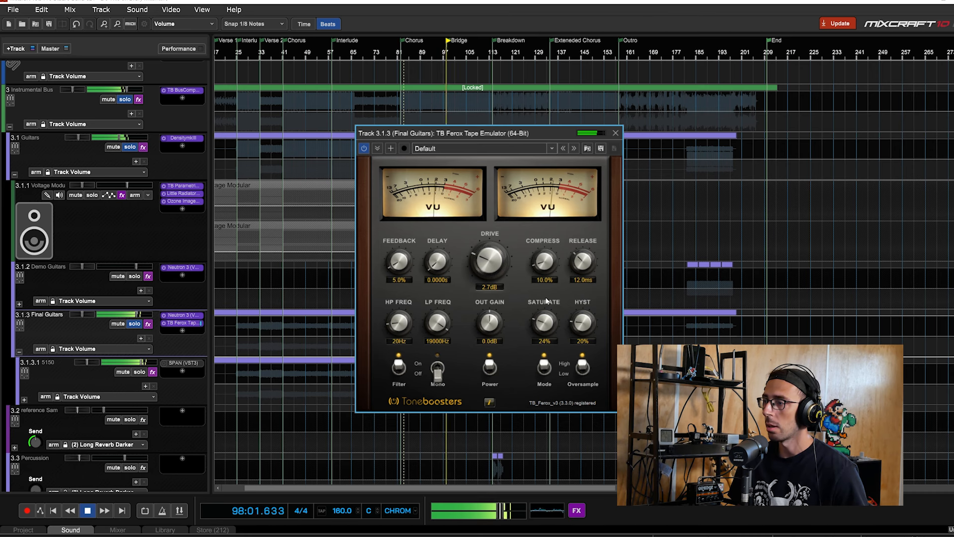
Compare the guitars with the tape emulator bypassed and enabled, and set its compression to 0%
{"action": "left_click", "coordinate": [369, 148]}
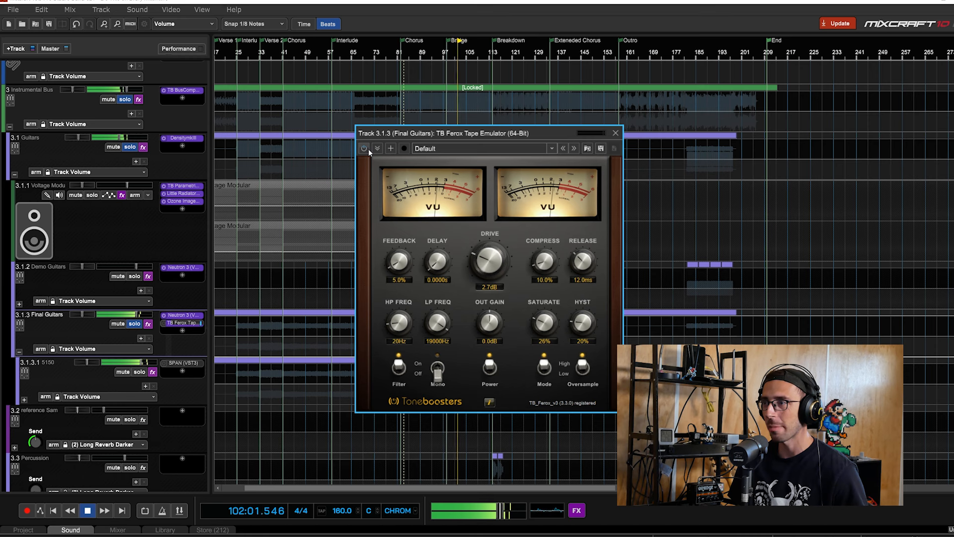
{"action": "left_click", "coordinate": [364, 148]}
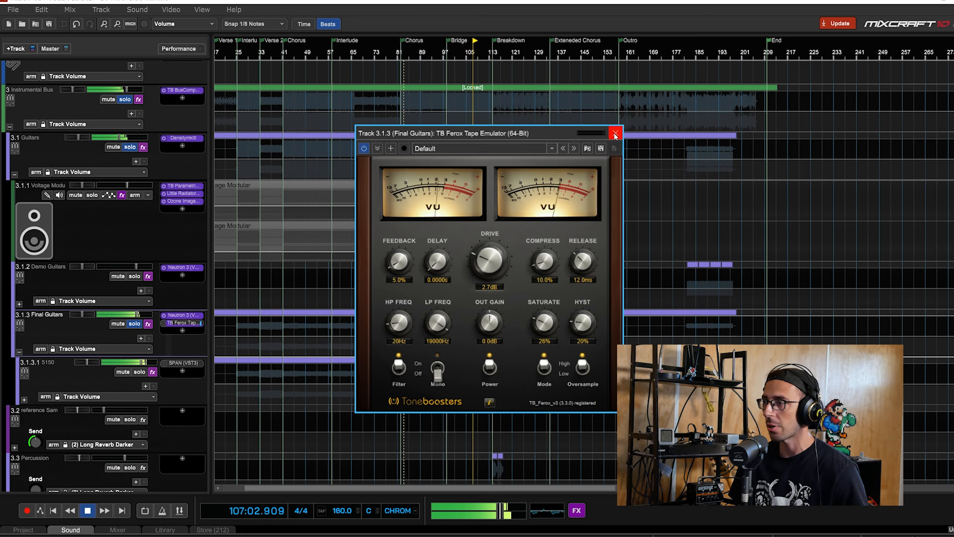
{"action": "left_click_drag", "start_coordinate": [545, 264], "coordinate": [556, 316]}
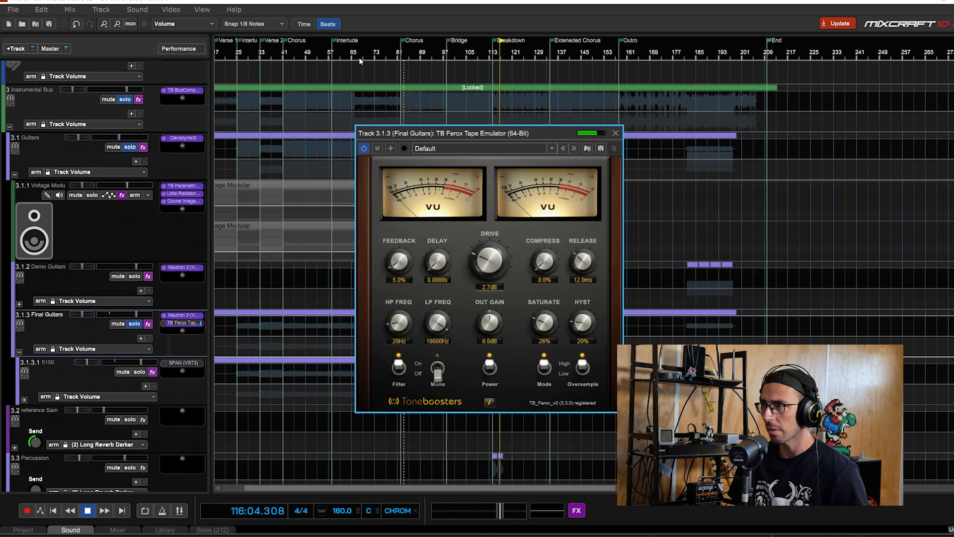
Audition earlier sections of the song back to Verse 2 and lower the tape emulator's drive to 0.4 dB
{"action": "left_click", "coordinate": [417, 55]}
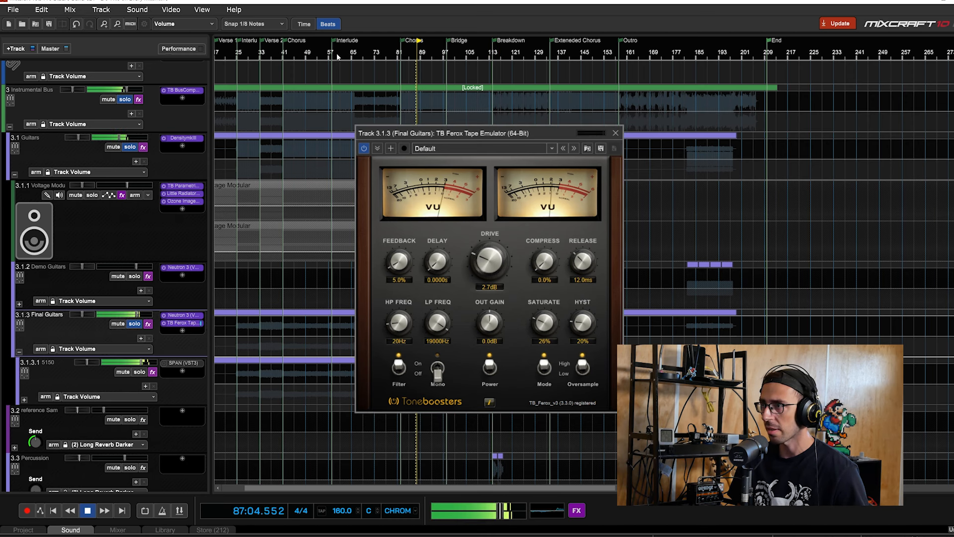
{"action": "left_click", "coordinate": [339, 54]}
{"action": "left_click", "coordinate": [296, 55]}
{"action": "left_click", "coordinate": [264, 54]}
{"action": "left_click_drag", "start_coordinate": [485, 247], "coordinate": [486, 255]}
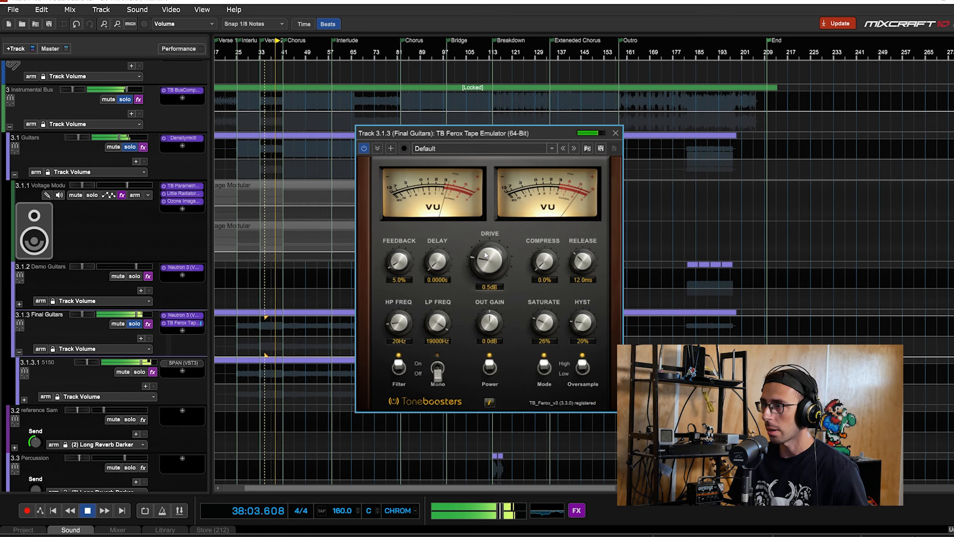
{"action": "left_click_drag", "start_coordinate": [486, 255], "coordinate": [486, 256]}
Audition the guitars in the first Chorus with the tape emulator bypassed and enabled, and stop playback with the plug-in closed
{"action": "left_click", "coordinate": [292, 45]}
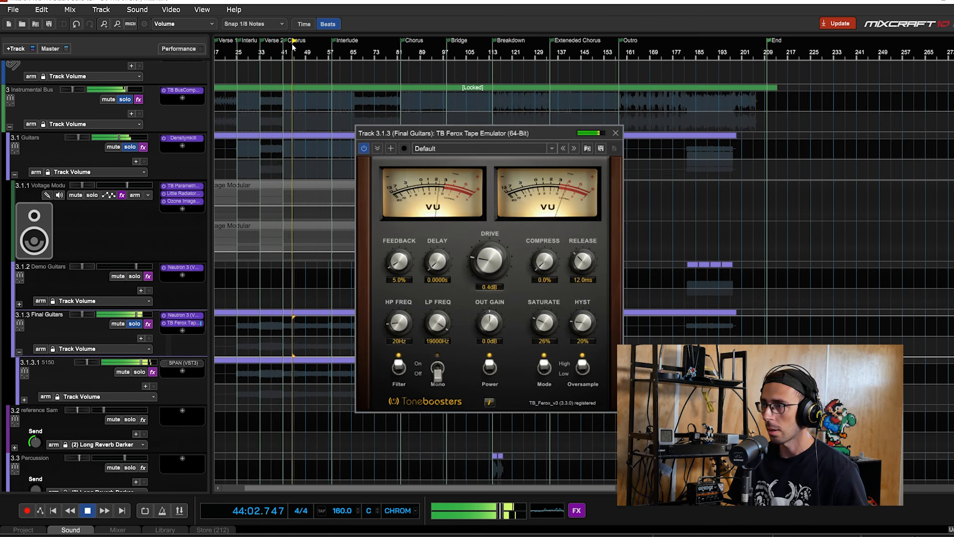
{"action": "left_click", "coordinate": [364, 149]}
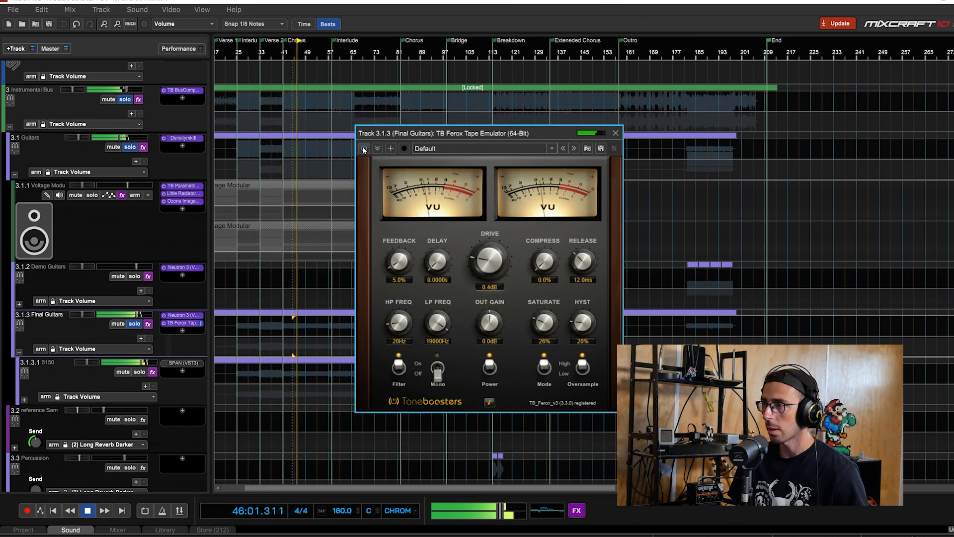
{"action": "left_click", "coordinate": [614, 134]}
{"action": "key", "text": "space"}
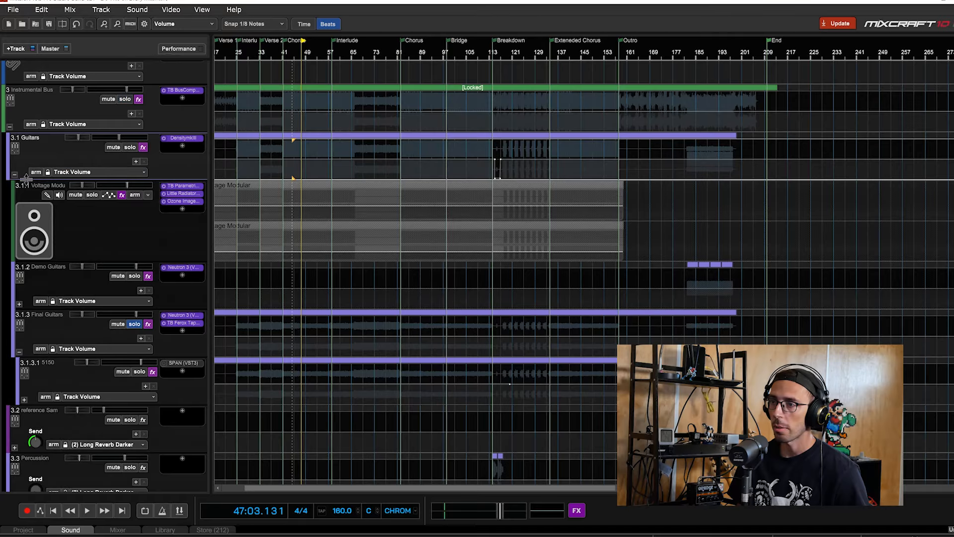
Collapse the Guitars group and solo the Strings track
{"action": "left_click", "coordinate": [14, 176]}
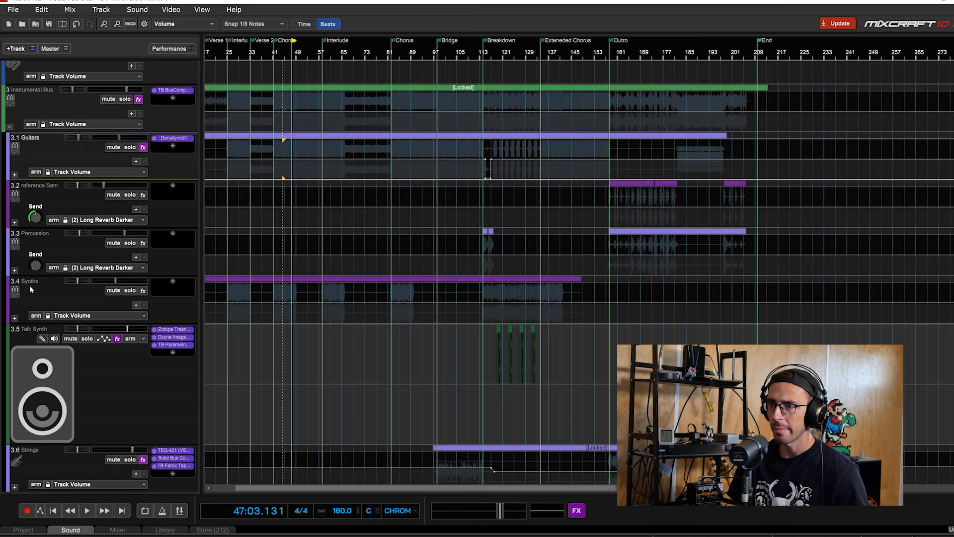
{"action": "scroll", "coordinate": [28, 285], "scroll_direction": "down", "scroll_amount": 4}
{"action": "scroll", "coordinate": [29, 286], "scroll_direction": "down", "scroll_amount": 2}
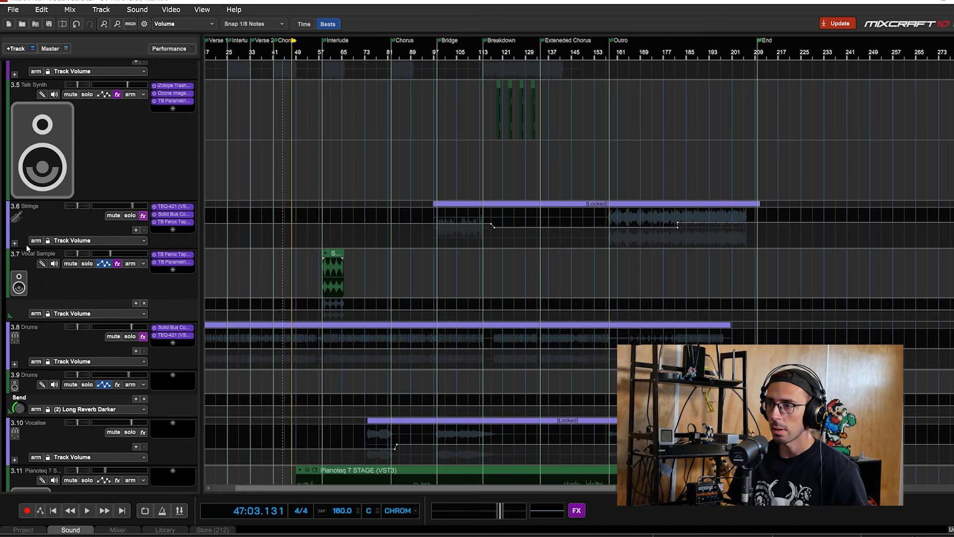
{"action": "left_click", "coordinate": [129, 215]}
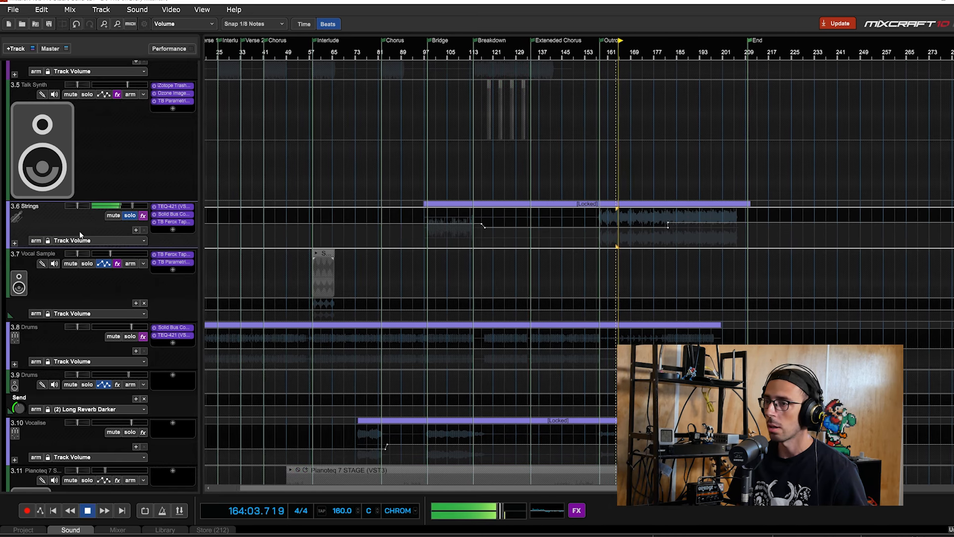
Enlarge the Strings track and open its TB Ferox Tape Emulator, placed clear of the track controls during Outro playback
{"action": "left_click_drag", "start_coordinate": [72, 246], "coordinate": [78, 283]}
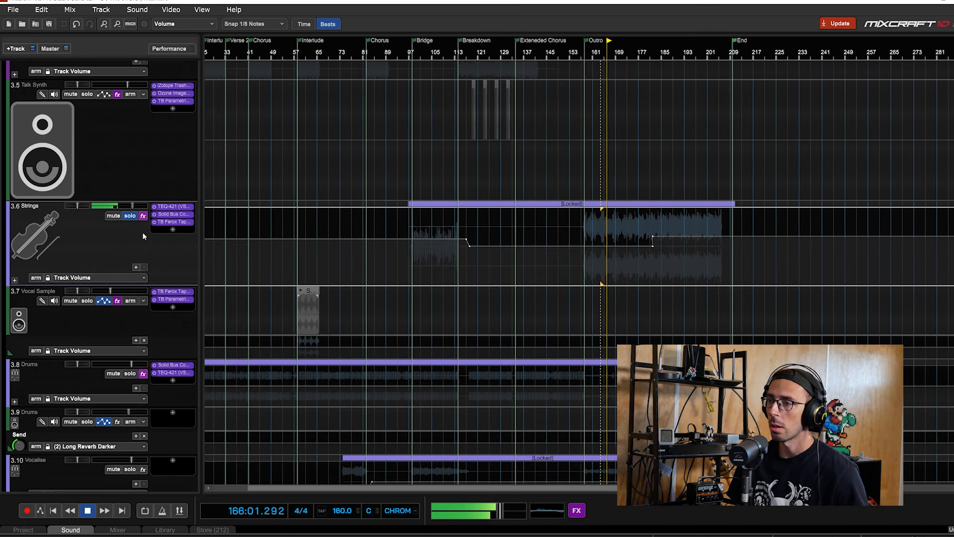
{"action": "left_click", "coordinate": [174, 221]}
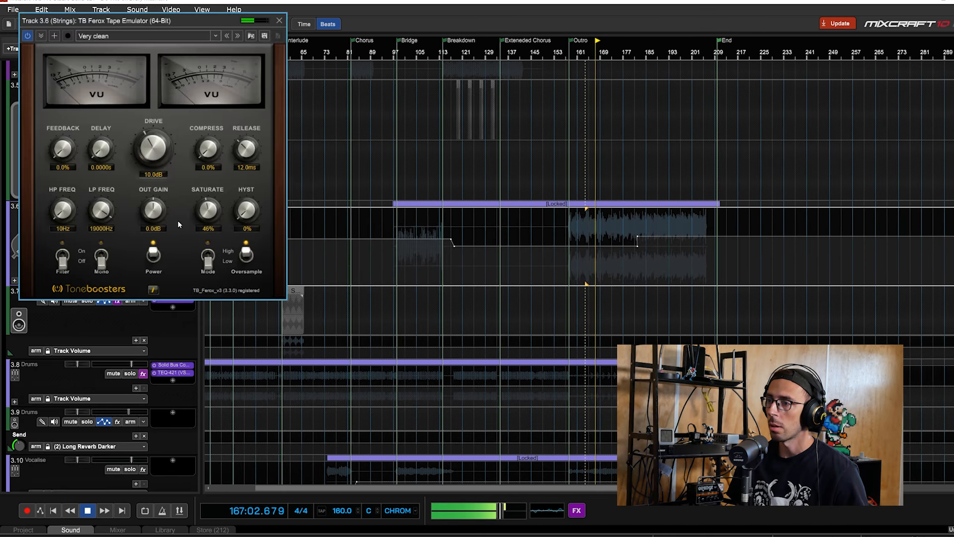
{"action": "left_click_drag", "start_coordinate": [186, 19], "coordinate": [401, 140]}
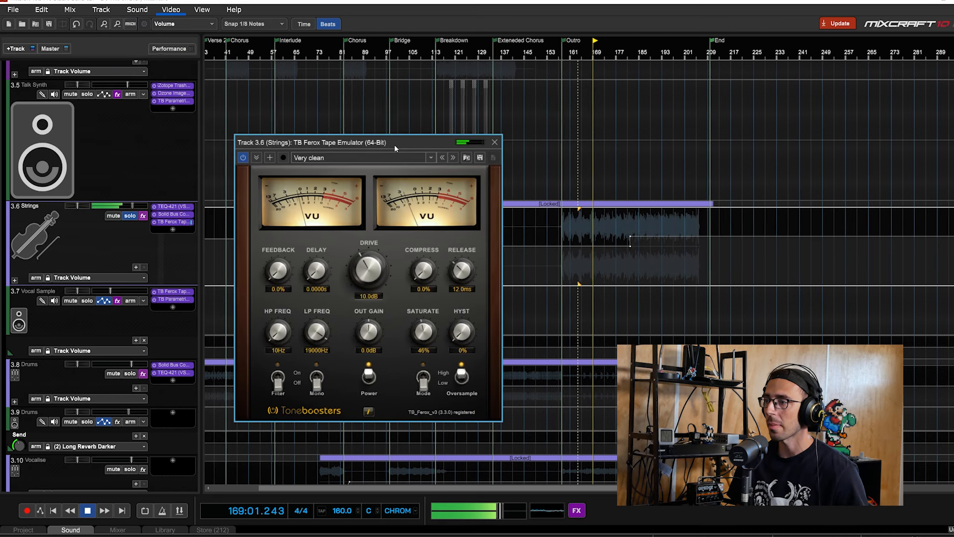
Compare the soloed strings in the Outro with the tape emulator bypassed and enabled
{"action": "left_click", "coordinate": [243, 158]}
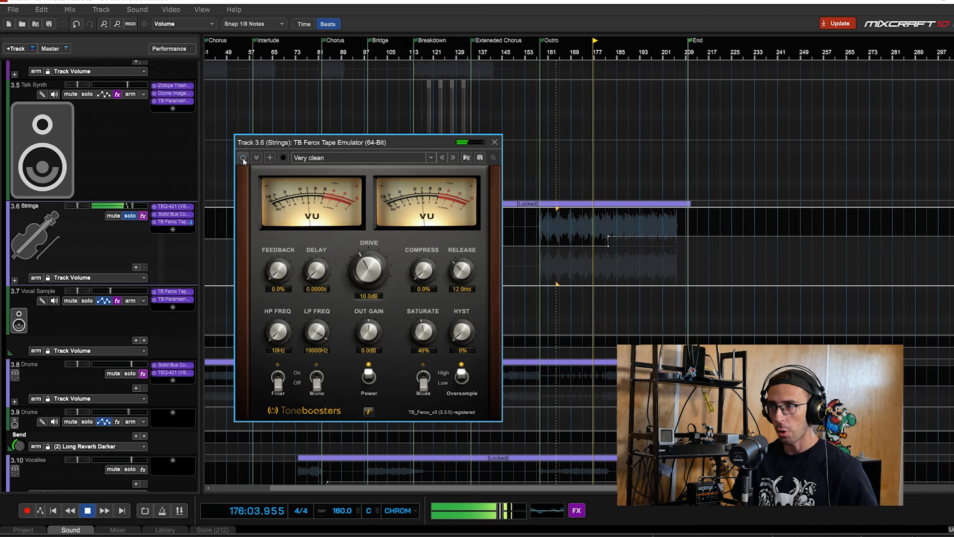
{"action": "left_click", "coordinate": [242, 157]}
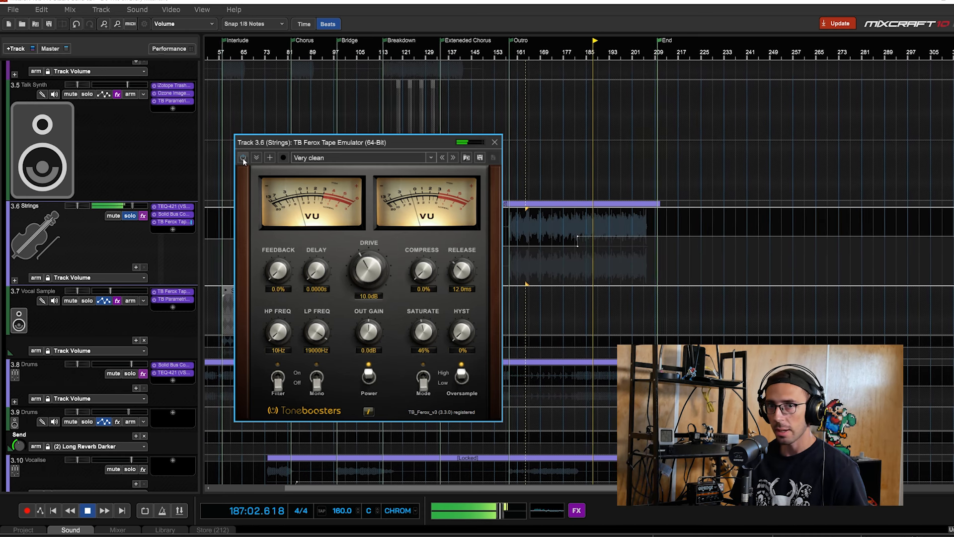
{"action": "left_click", "coordinate": [243, 159]}
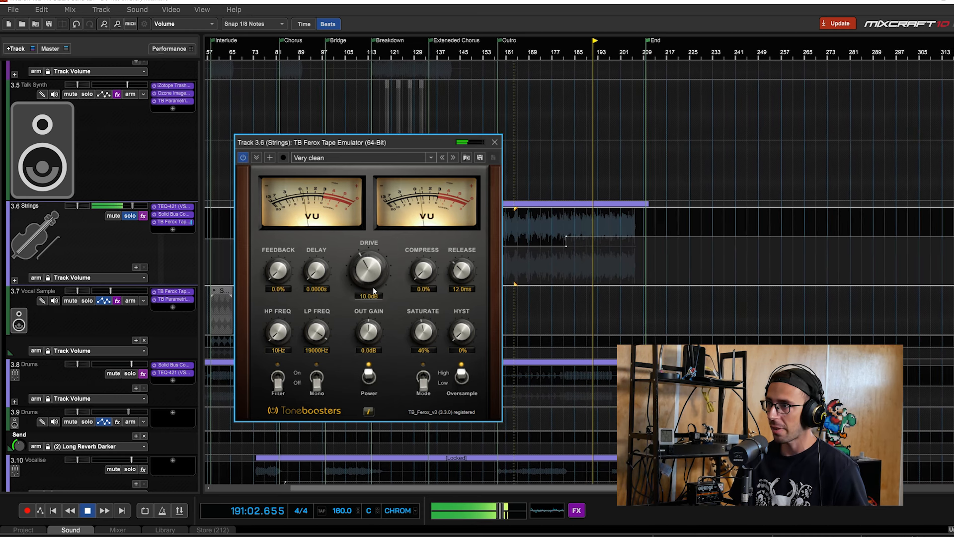
{"action": "left_click", "coordinate": [243, 157]}
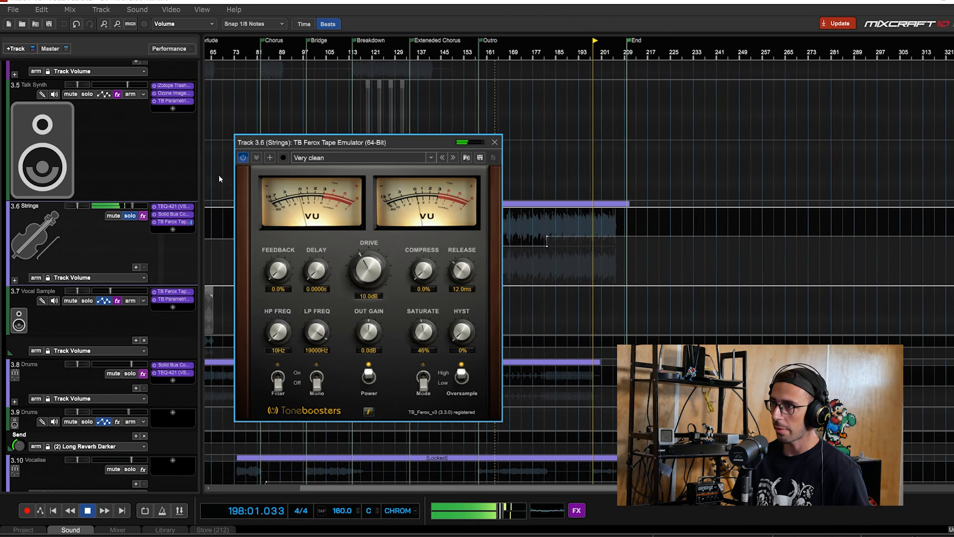
Compare the strings in the full mix, without solo, with their tape emulator bypassed and enabled, and close the plug-in
{"action": "key", "text": "space"}
{"action": "key", "text": "space"}
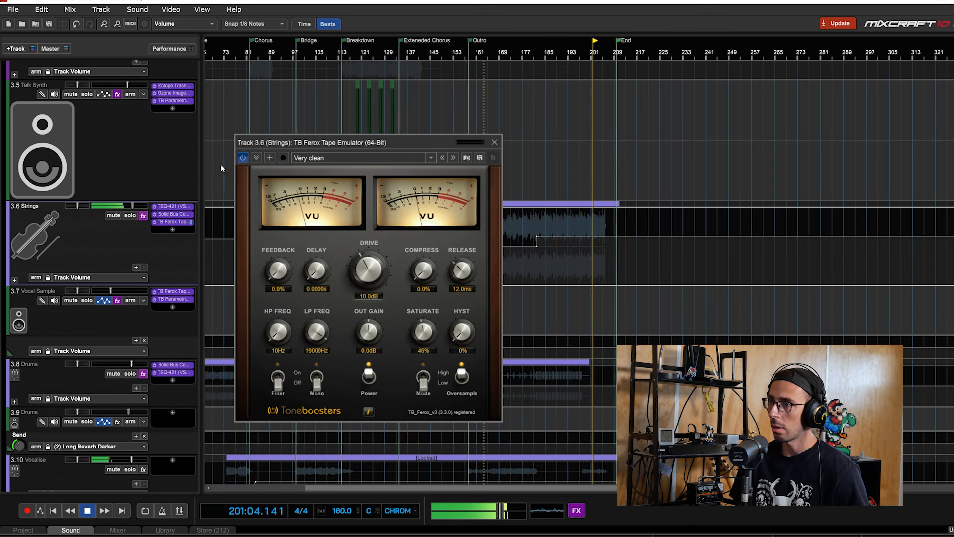
{"action": "left_click", "coordinate": [243, 158]}
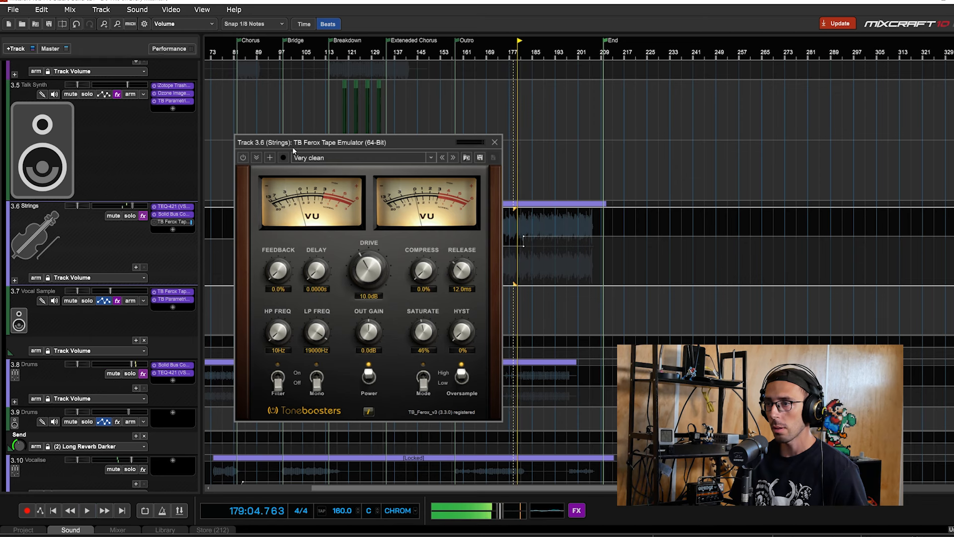
{"action": "left_click", "coordinate": [244, 157]}
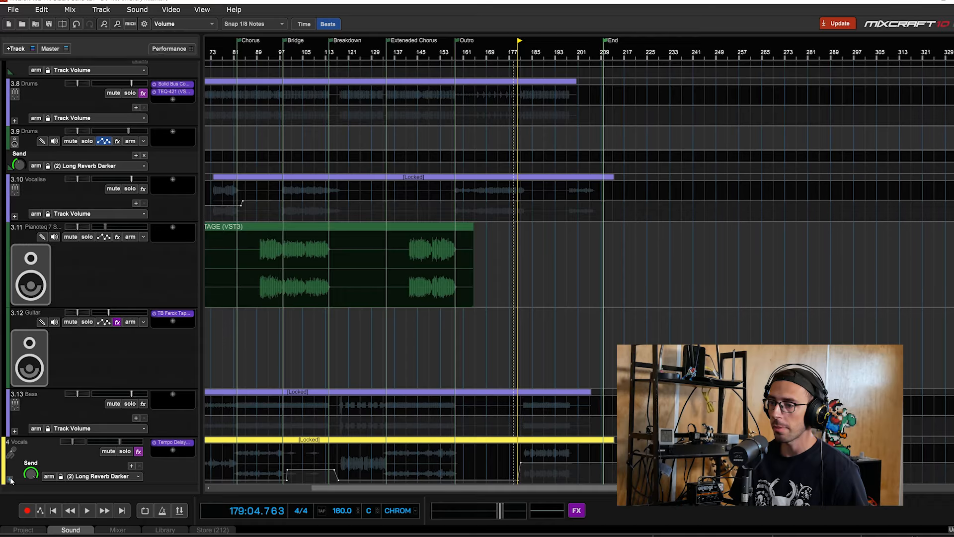
Expand the Vocals group and solo lead vocal track 4.2.1.1
{"action": "left_click", "coordinate": [10, 480]}
{"action": "scroll", "coordinate": [67, 354], "scroll_direction": "down", "scroll_amount": 5}
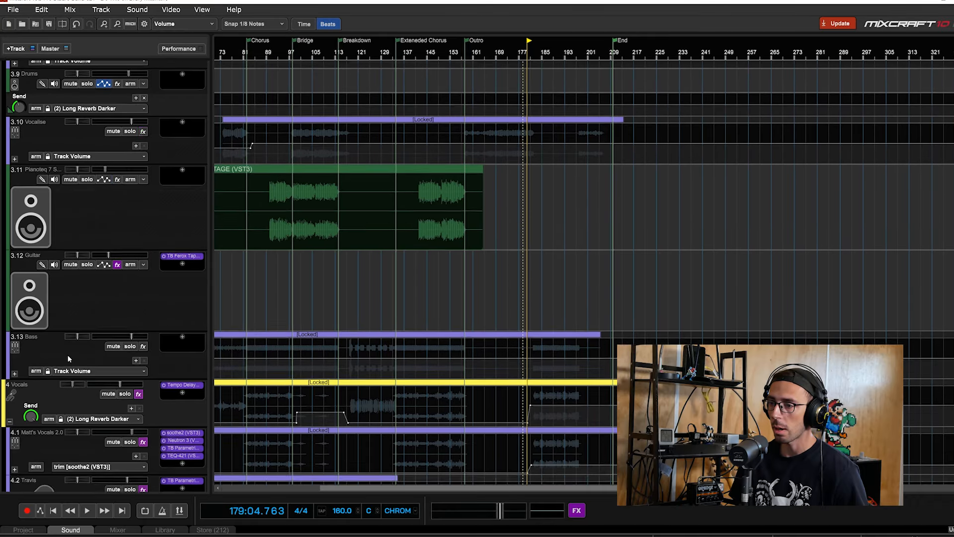
{"action": "scroll", "coordinate": [67, 354], "scroll_direction": "down", "scroll_amount": 6}
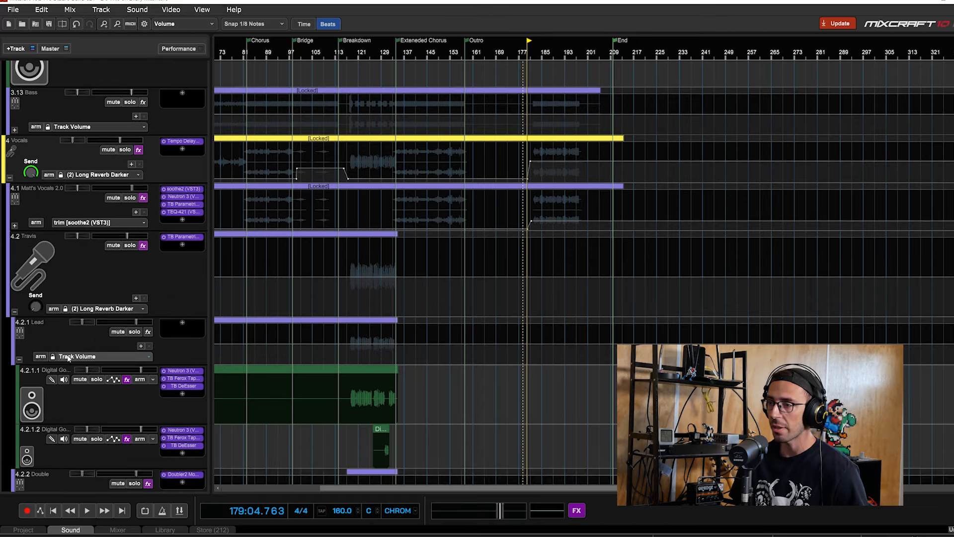
{"action": "scroll", "coordinate": [482, 313], "scroll_direction": "up", "scroll_amount": 1}
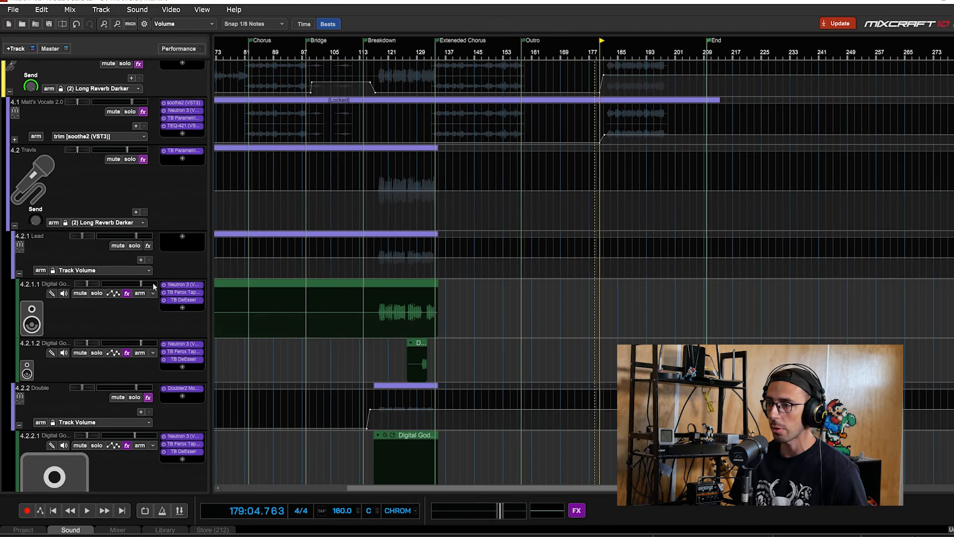
{"action": "left_click", "coordinate": [97, 293]}
Play the soloed lead vocal from the Breakdown and open its TB Ferox Tape Emulator
{"action": "scroll", "coordinate": [484, 226], "scroll_direction": "up", "scroll_amount": 5}
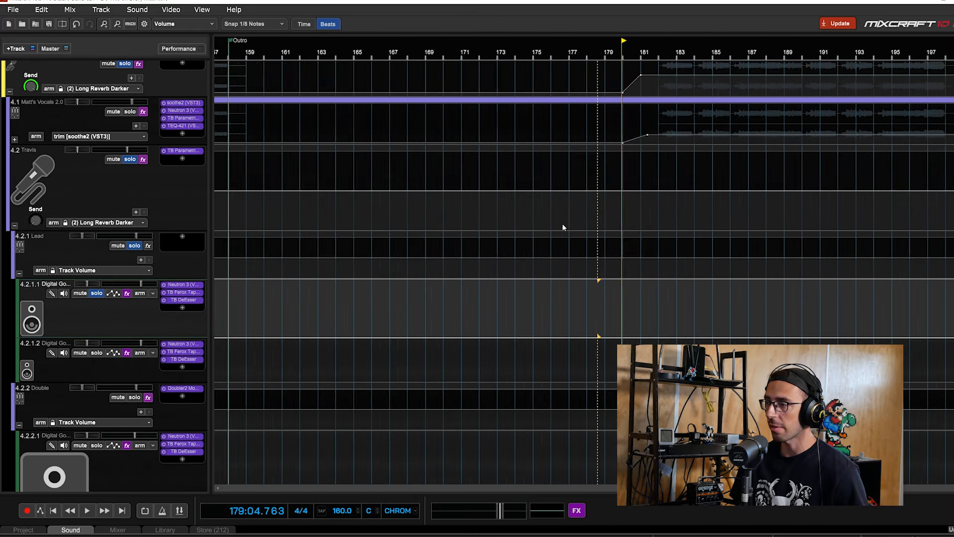
{"action": "scroll", "coordinate": [565, 221], "scroll_direction": "down", "scroll_amount": 4}
{"action": "left_click", "coordinate": [321, 134]}
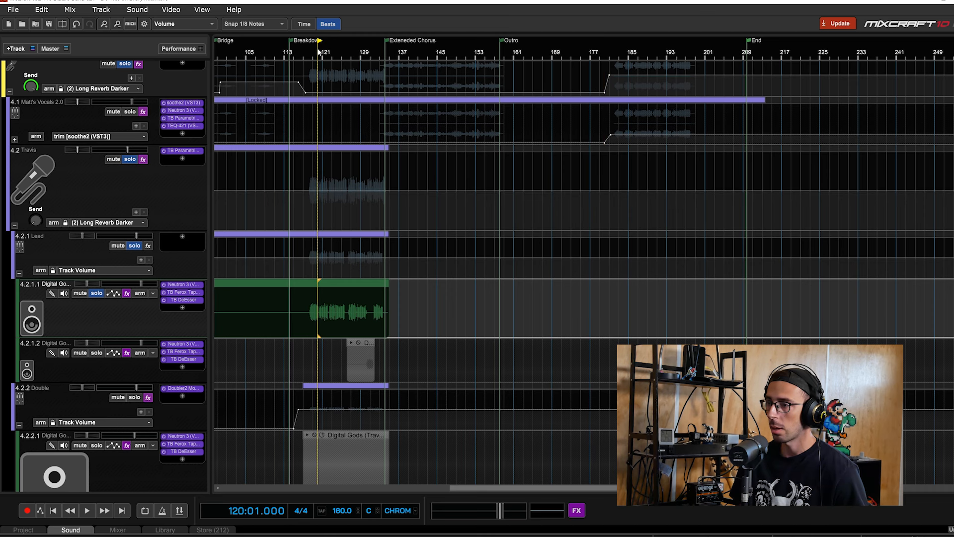
{"action": "scroll", "coordinate": [635, 271], "scroll_direction": "up", "scroll_amount": 3}
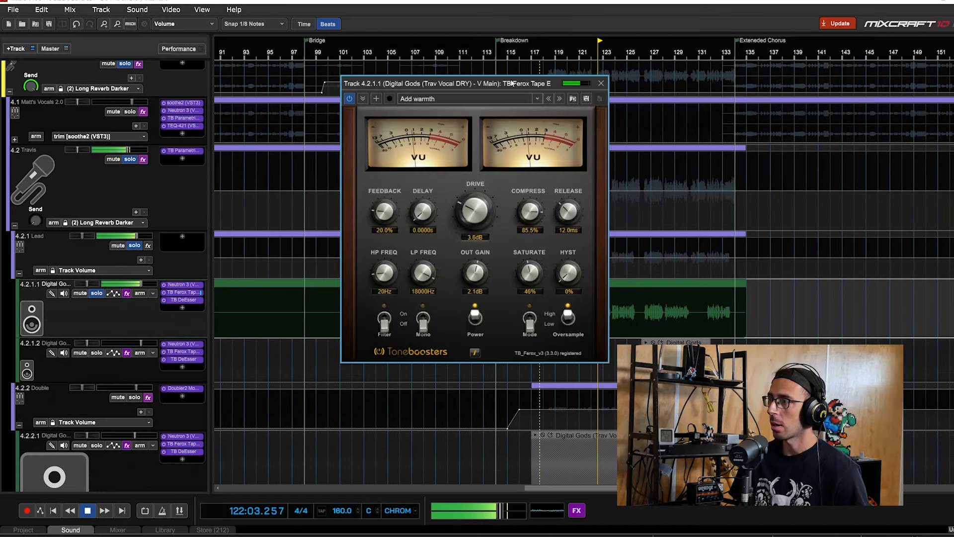
{"action": "left_click_drag", "start_coordinate": [504, 110], "coordinate": [423, 141]}
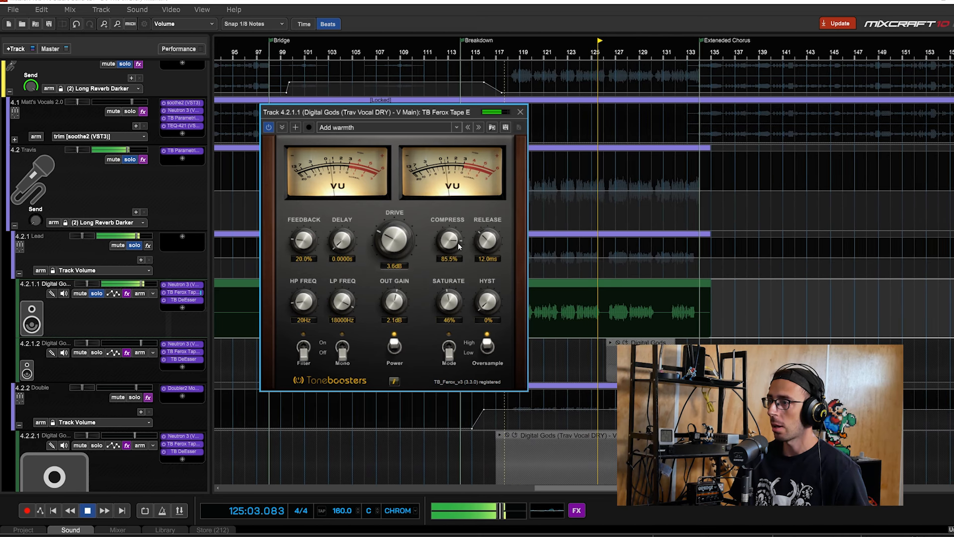
Compare the lead vocal in the Breakdown with the tape emulator bypassed and enabled, leave it enabled and close the plug-in
{"action": "left_click", "coordinate": [269, 128]}
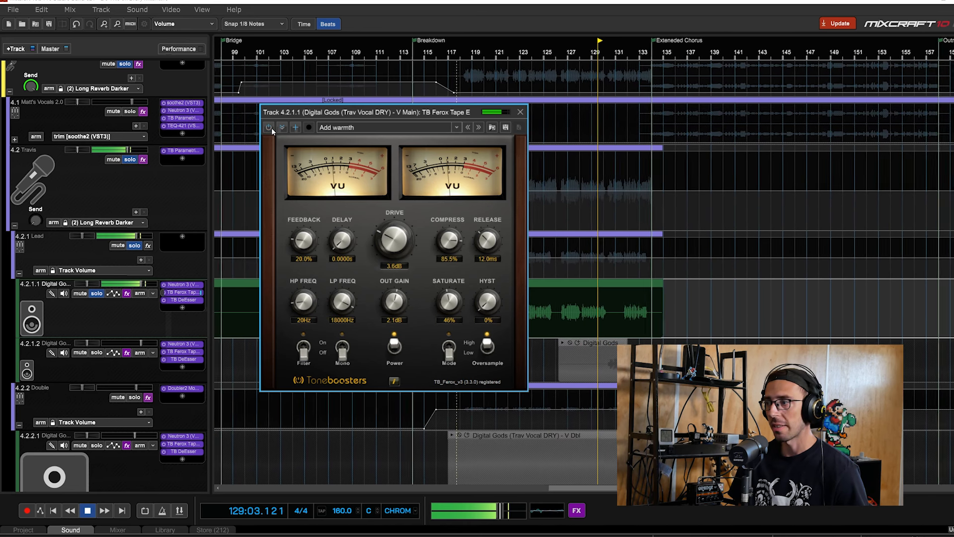
{"action": "left_click", "coordinate": [449, 56]}
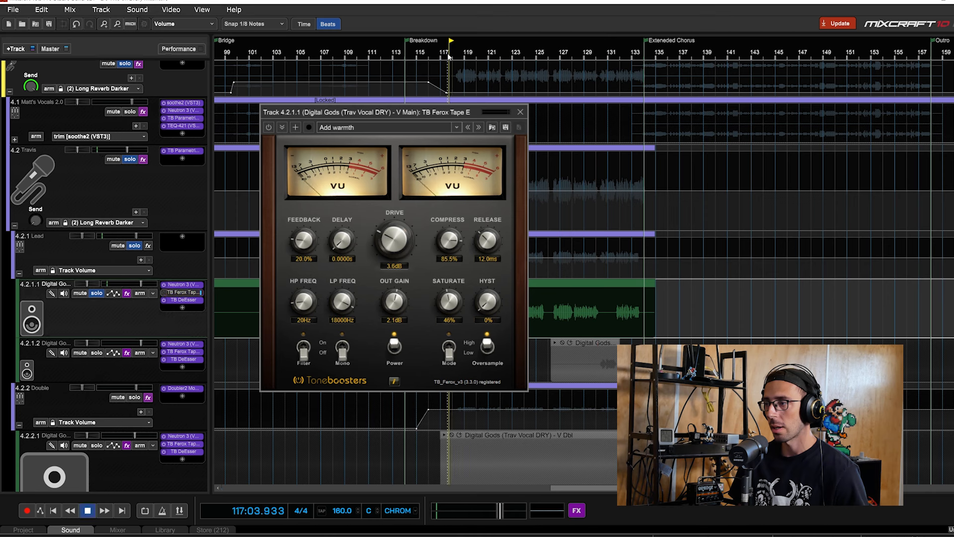
{"action": "left_click", "coordinate": [269, 128]}
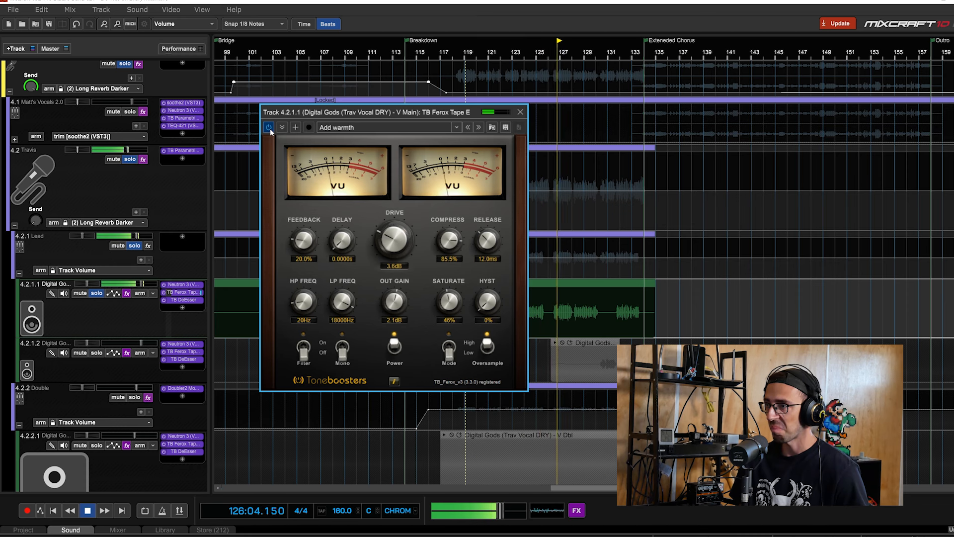
{"action": "left_click", "coordinate": [269, 131]}
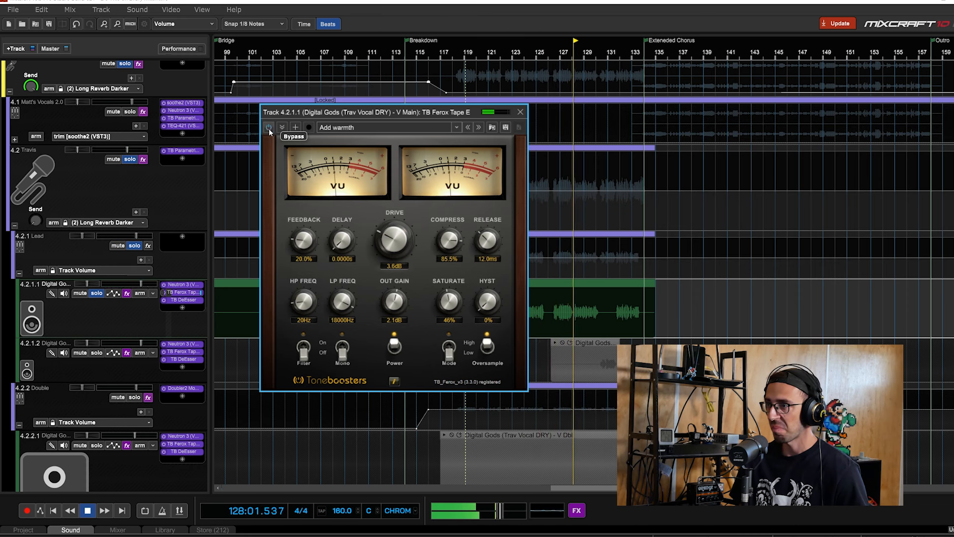
{"action": "left_click", "coordinate": [269, 129]}
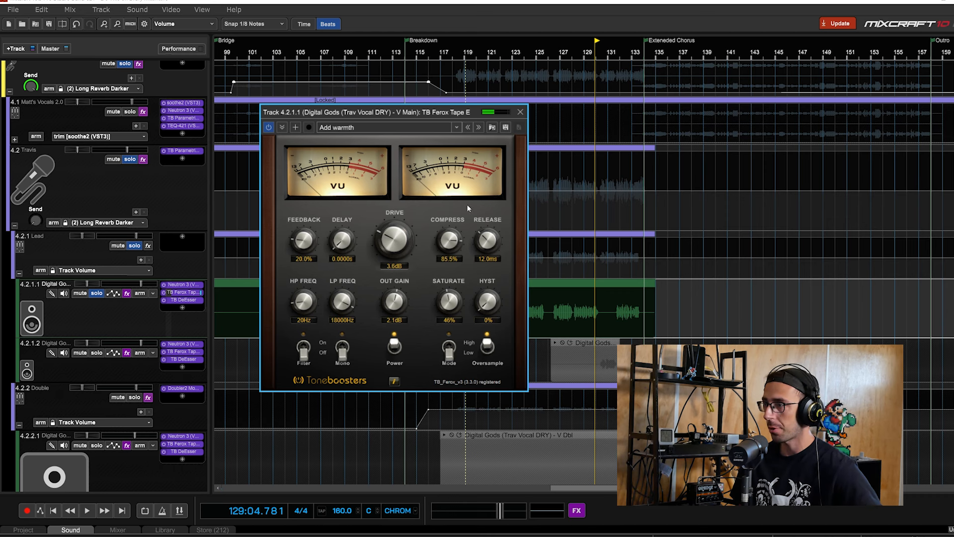
{"action": "left_click", "coordinate": [521, 112]}
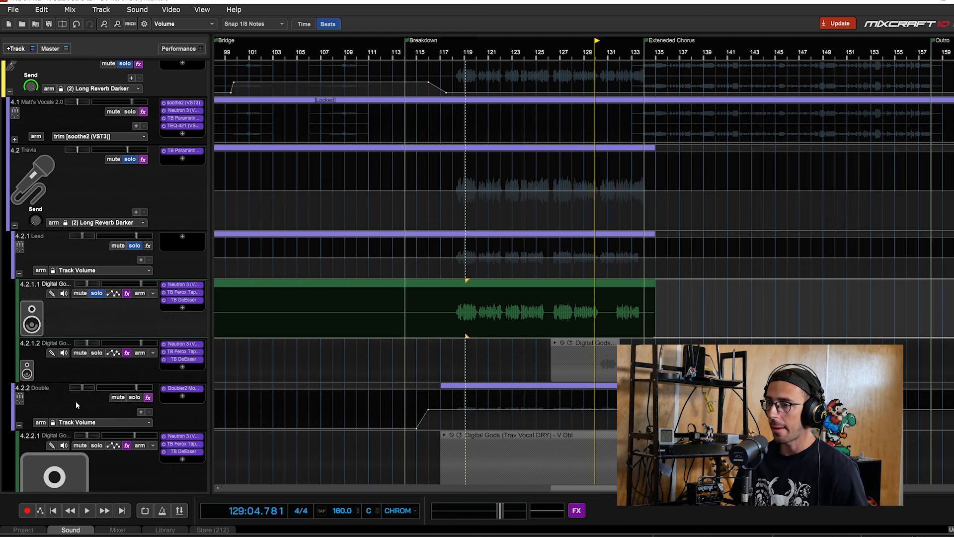